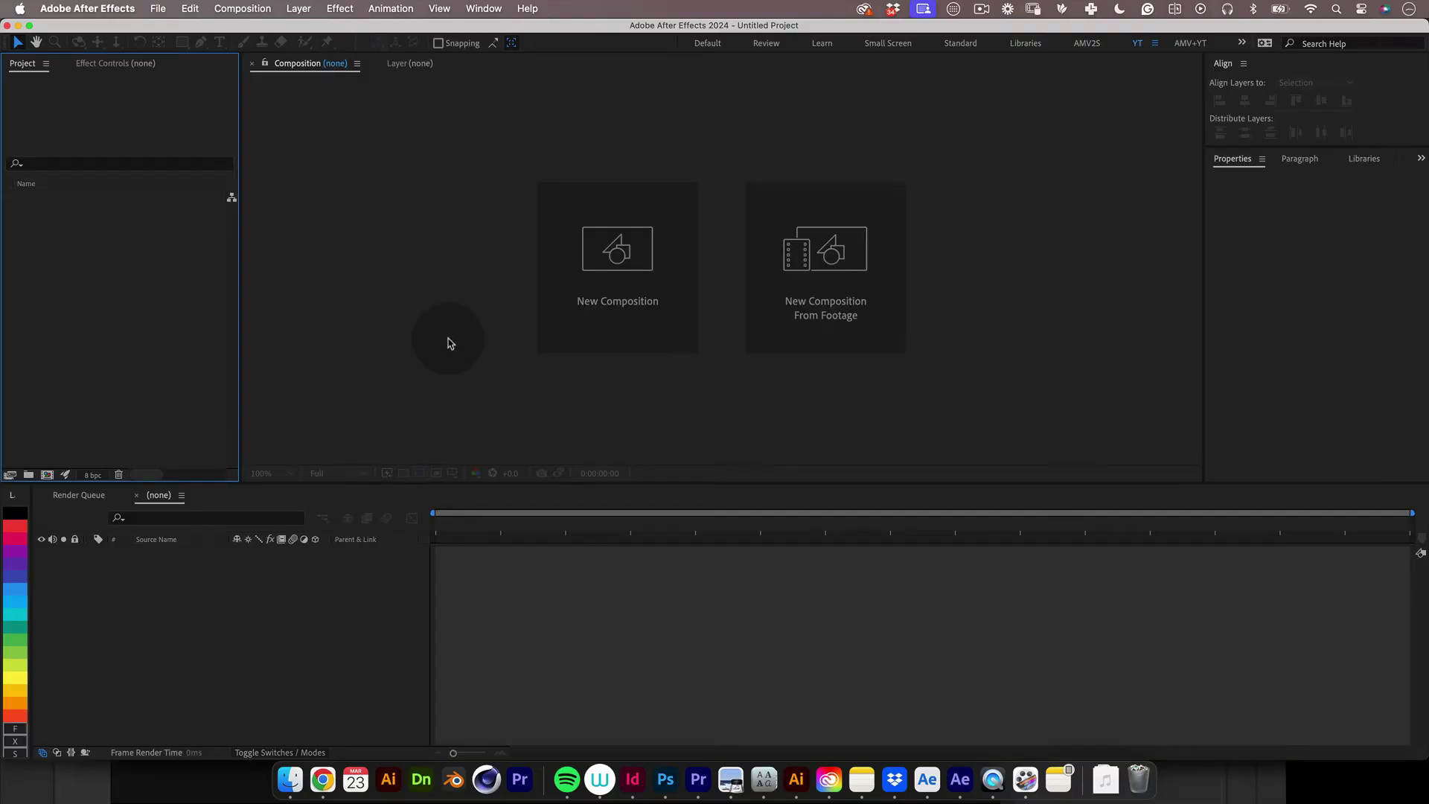
Make composition Kinetic_Type_020 at 1080×1080 px, 30 fps, duration 0:00:10:00
left_click(624, 252)
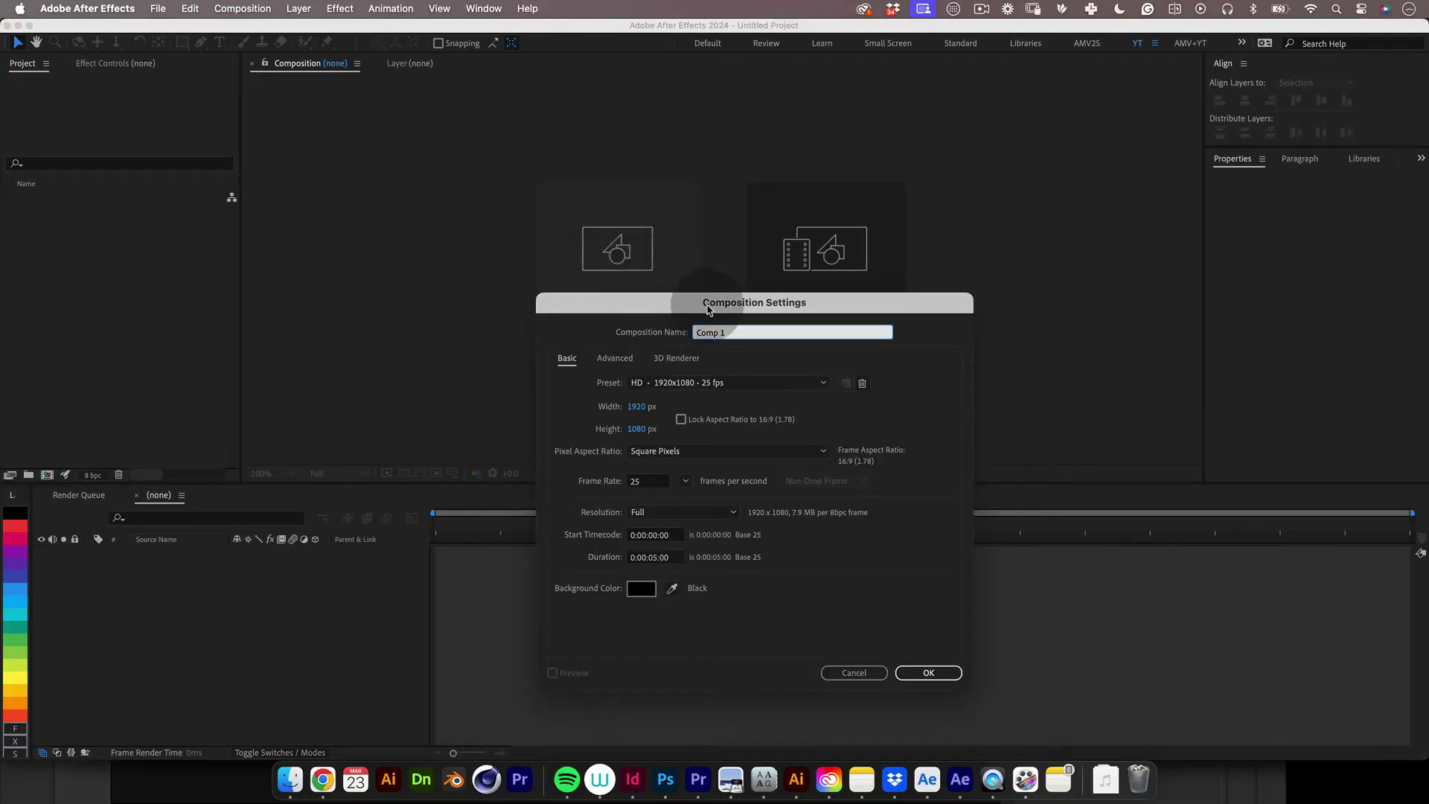
type("Kinetic_Type_020")
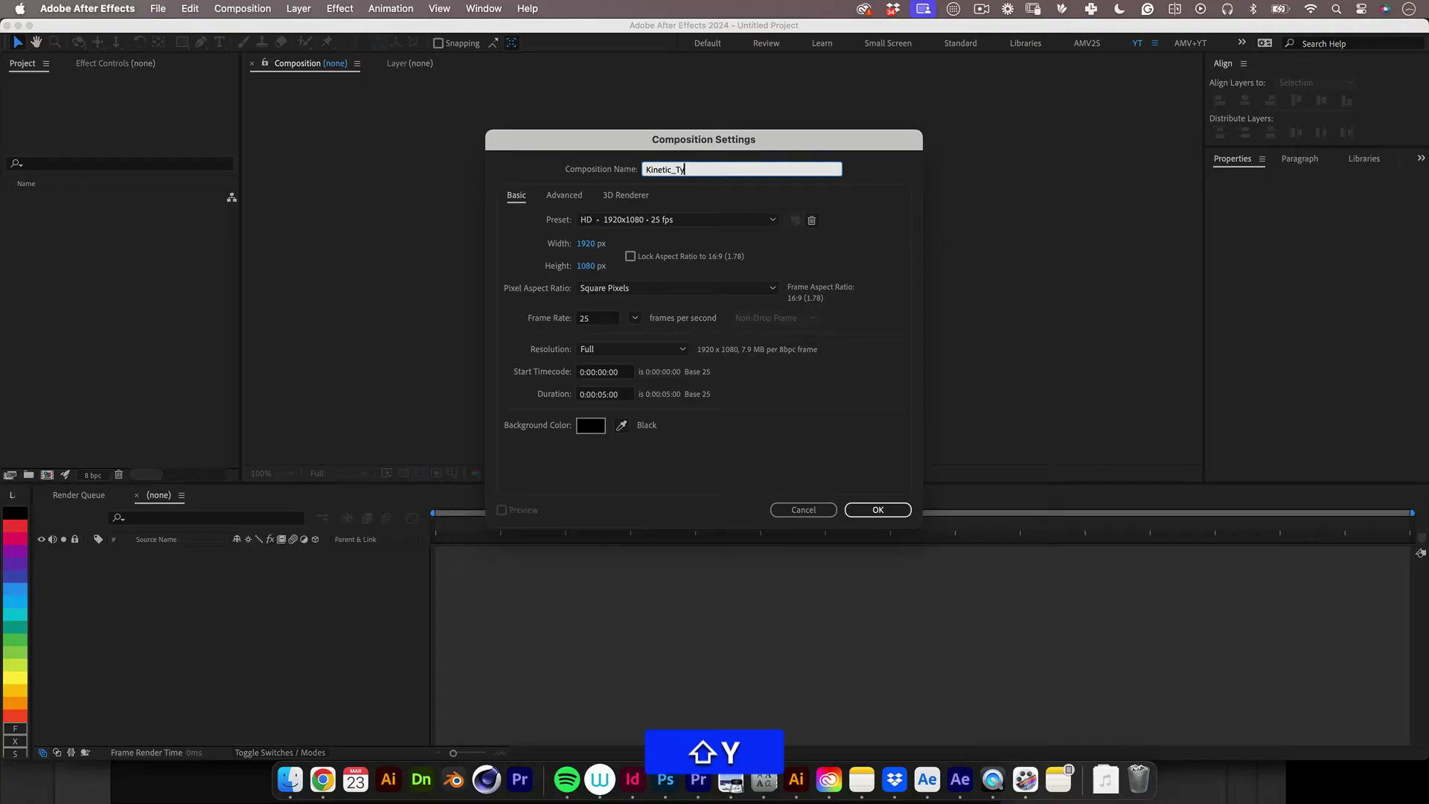
left_click(587, 243)
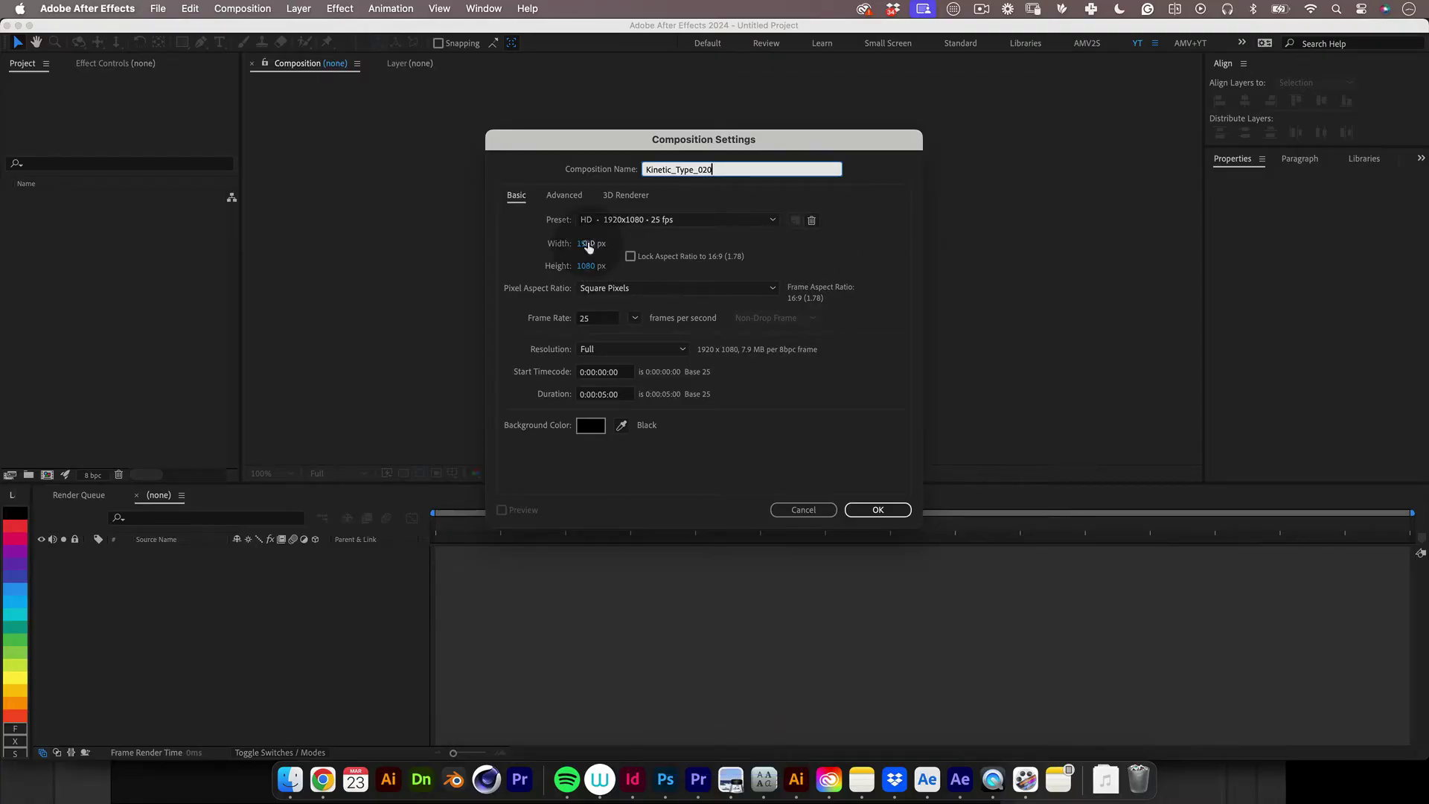
type("1080")
key("Tab")
key("Tab")
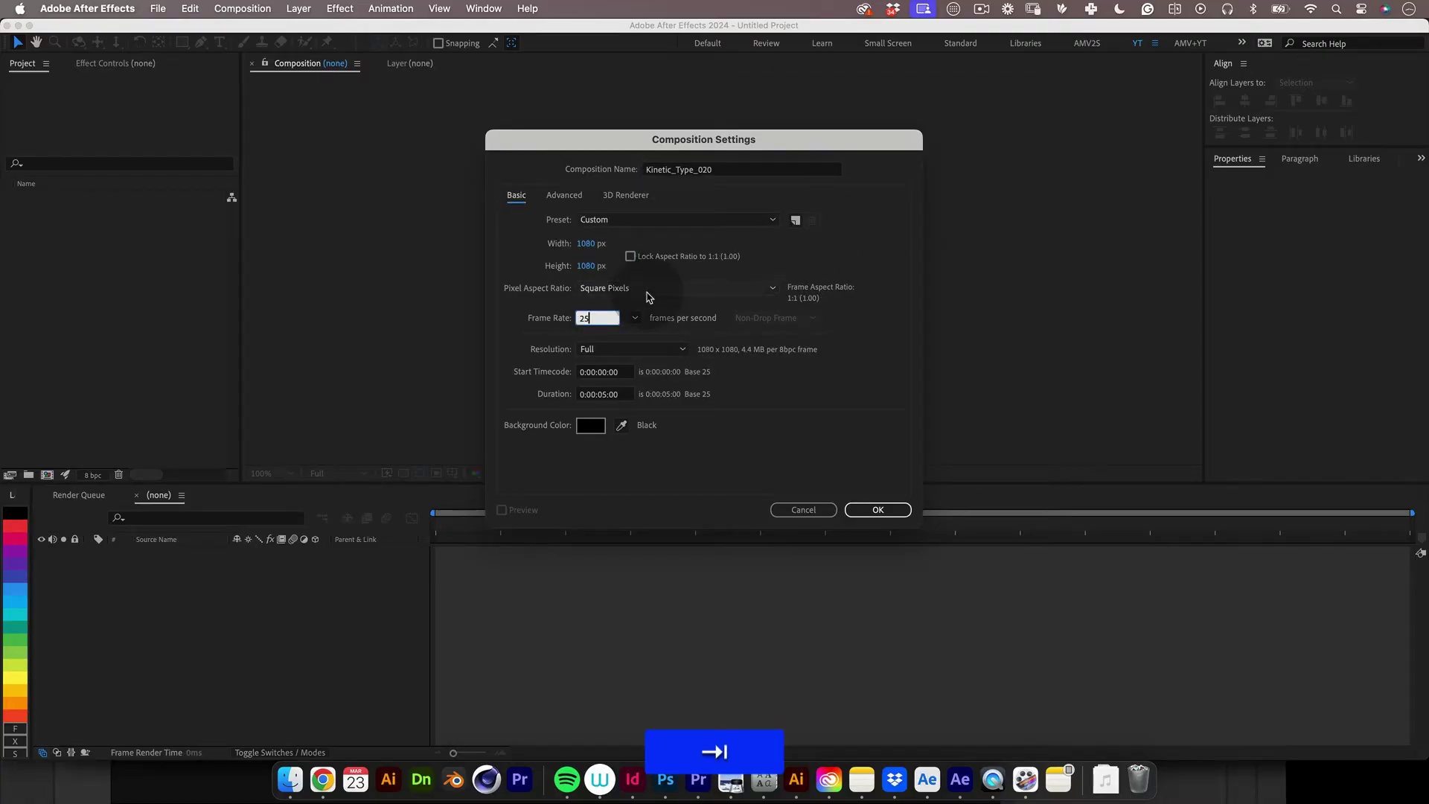
type("30")
key("Tab")
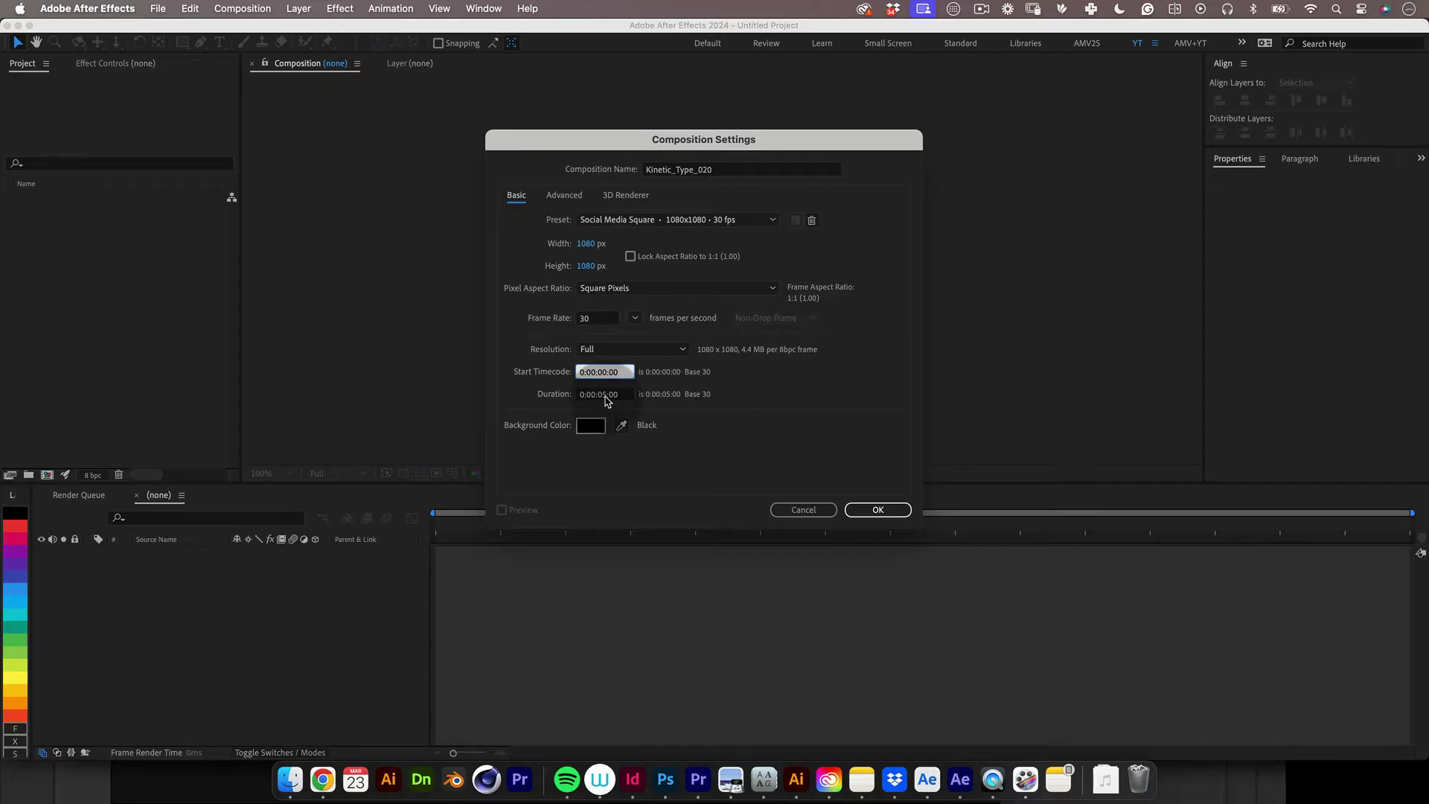
key("Tab")
type("1000")
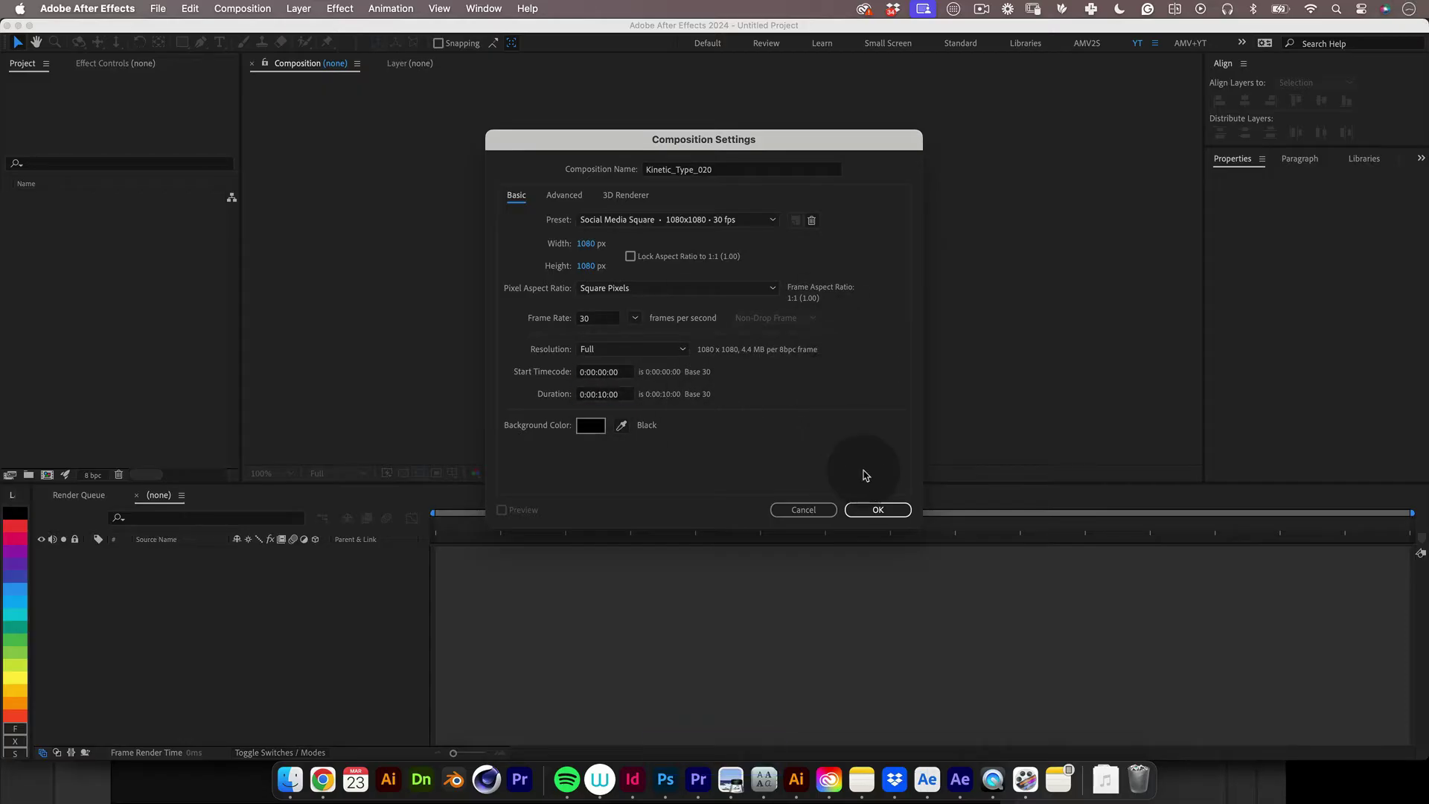
left_click(878, 510)
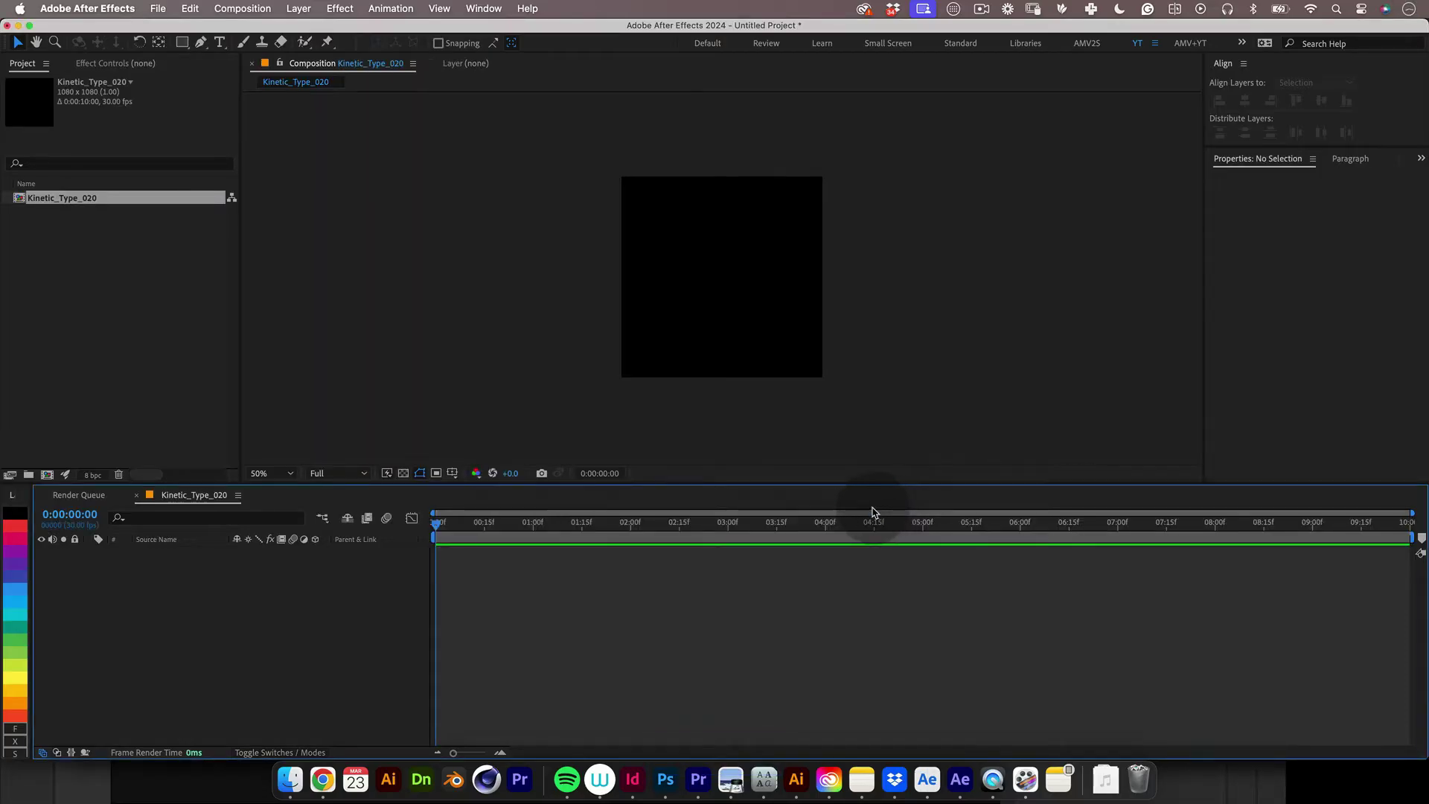
Type 'Aesthete' as a text layer with All Caps off and 55 px size
left_click(219, 43)
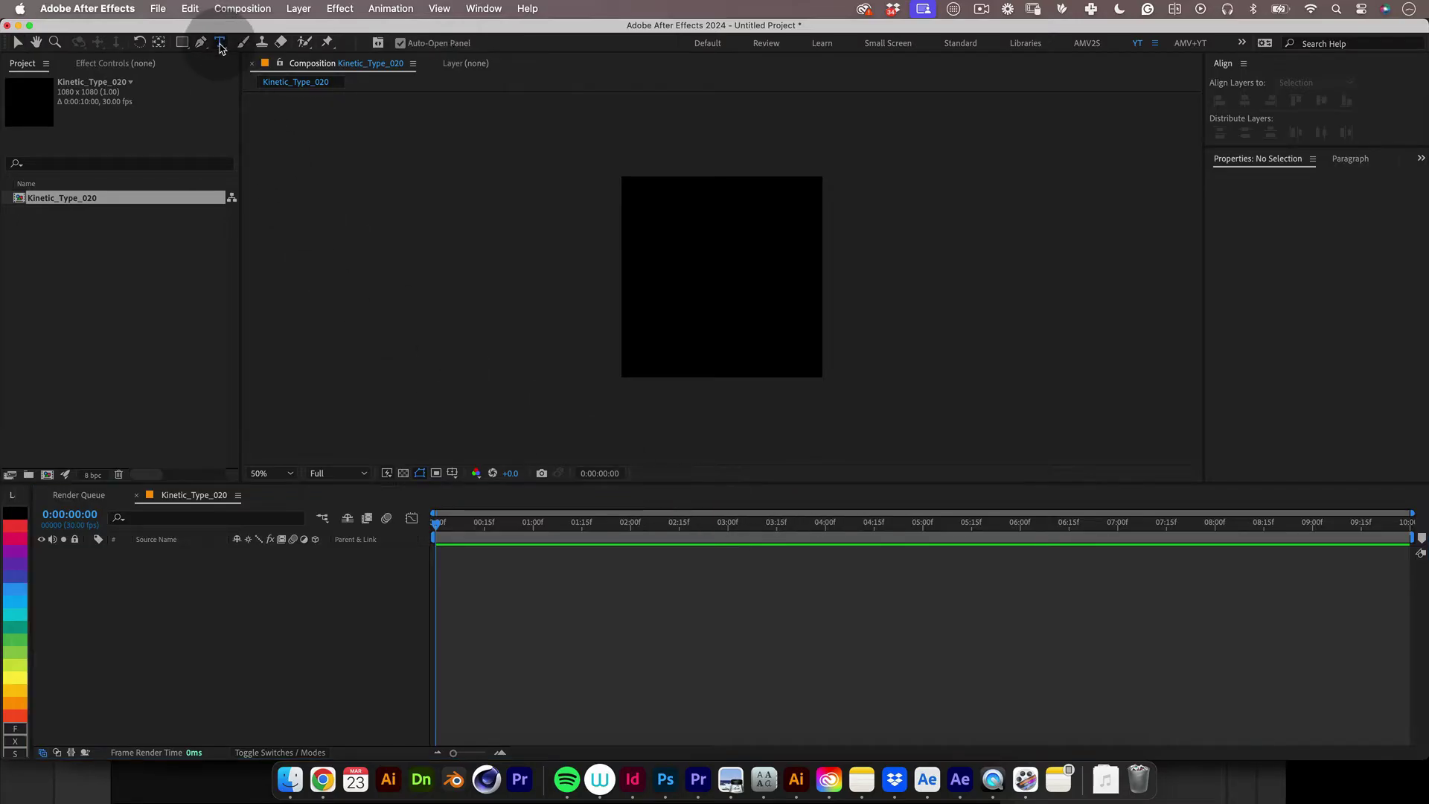
left_click(675, 223)
type("Aesthete")
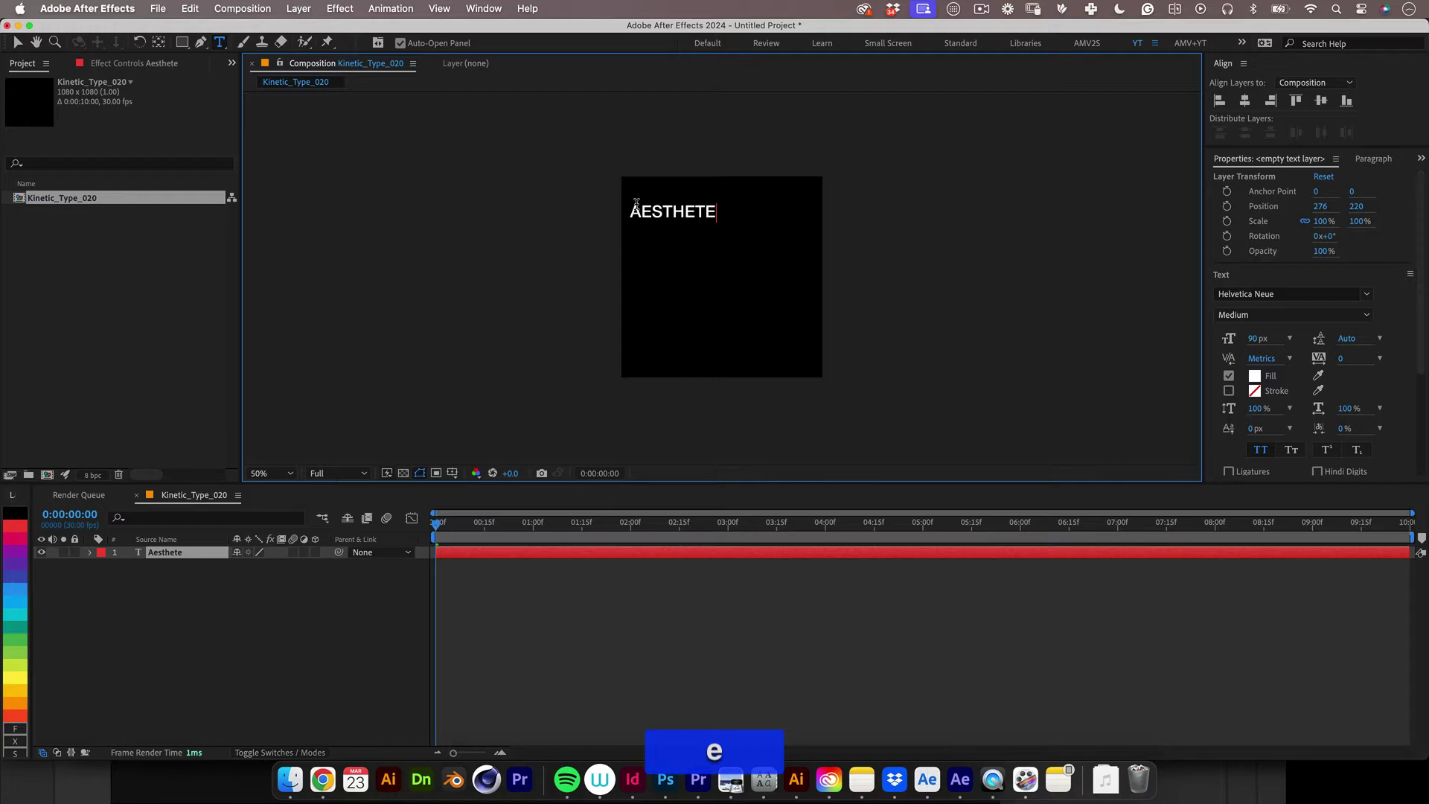
key("super+a")
left_click(1261, 451)
left_click_drag(1229, 339, 1229, 340)
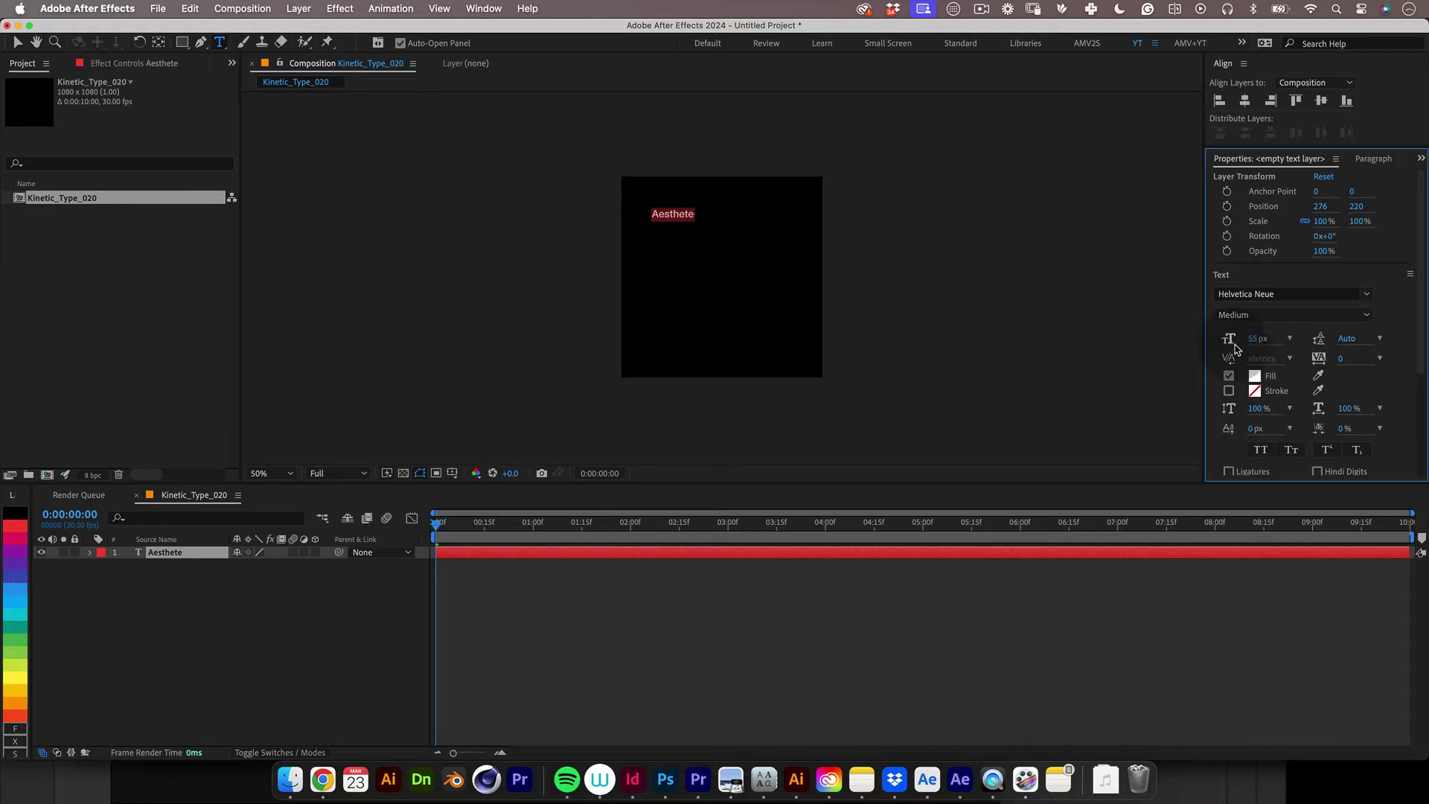
left_click(1380, 163)
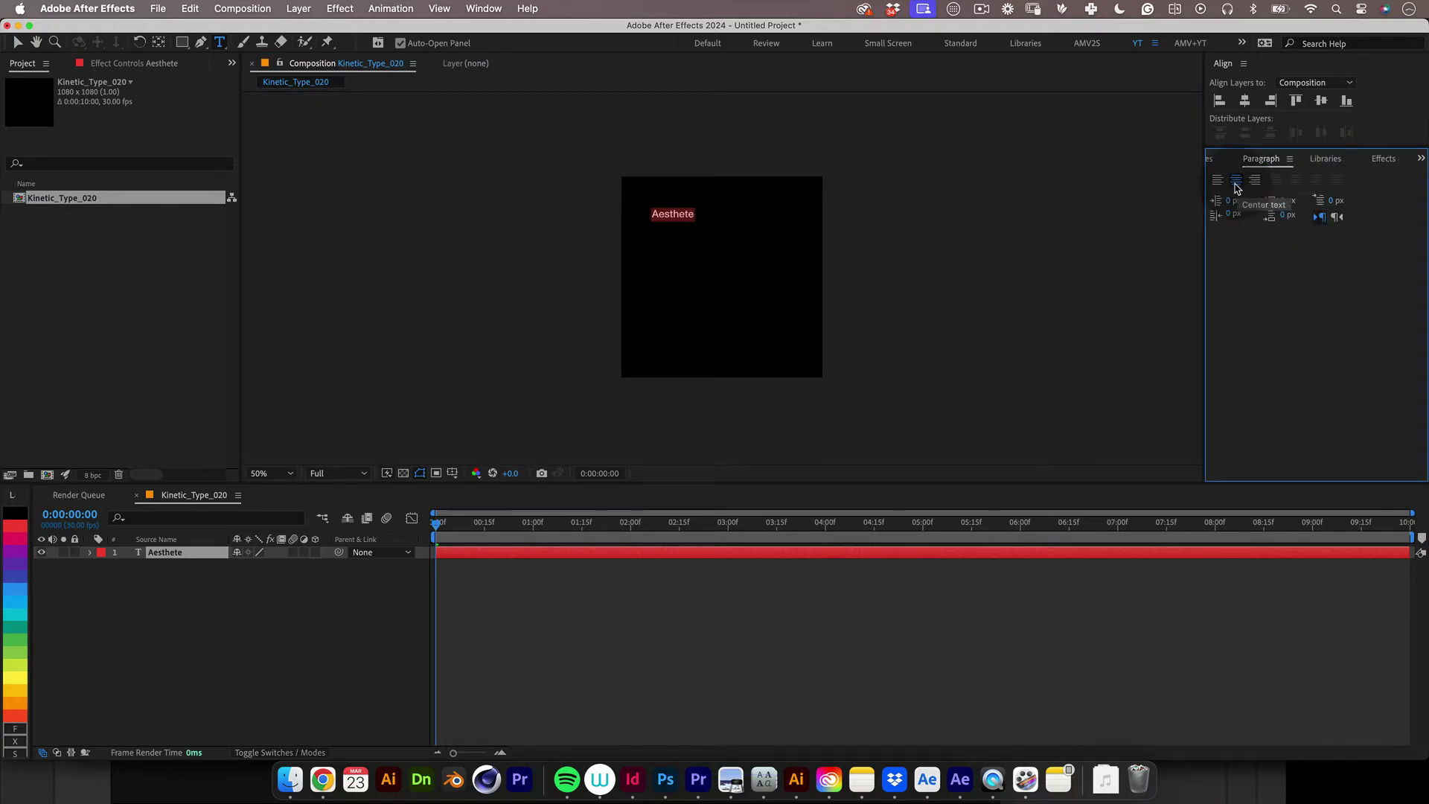
Centre the Aesthete text horizontally and move it straight up near the top
left_click(1060, 555)
left_click(1245, 100)
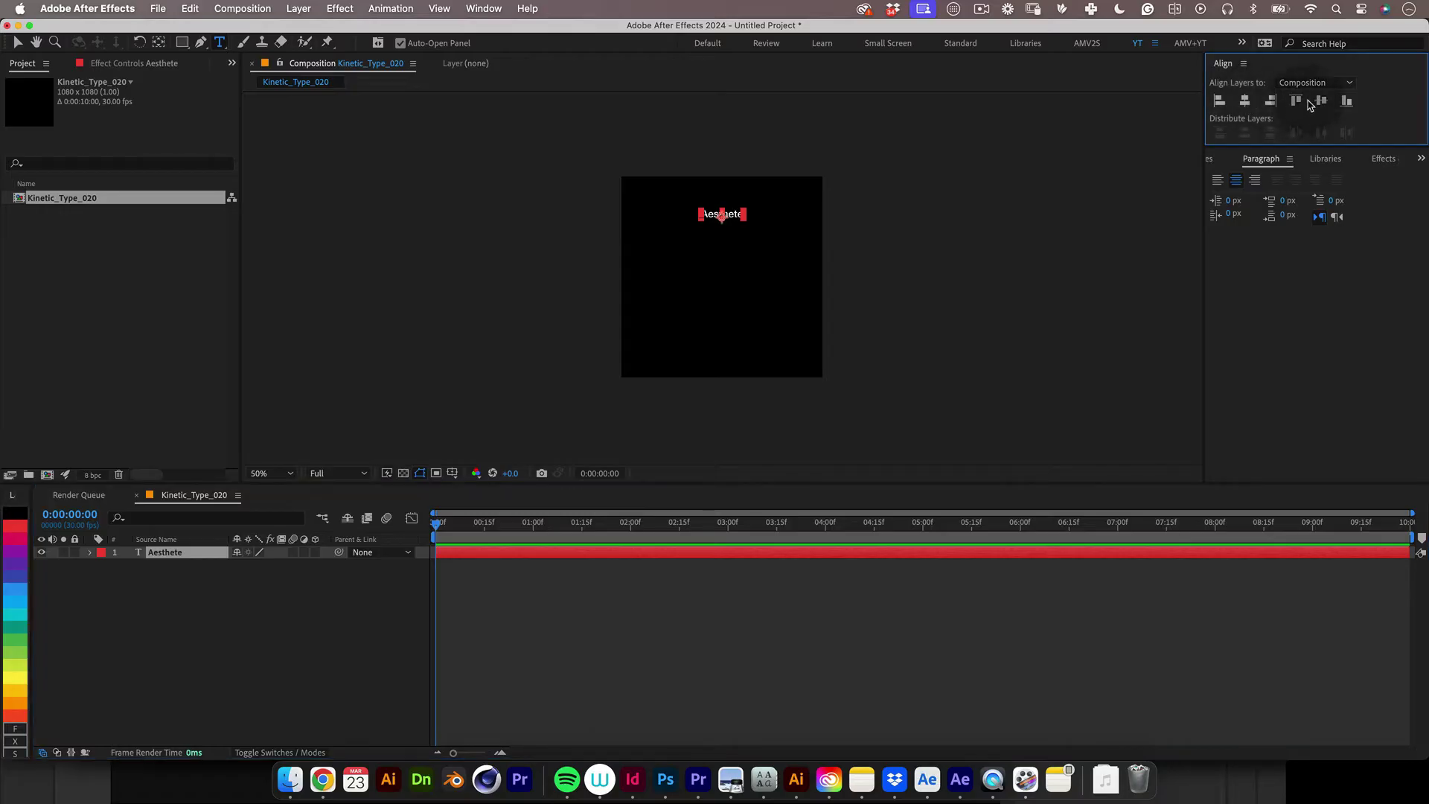
key("v")
left_click_drag(742, 216, 742, 186)
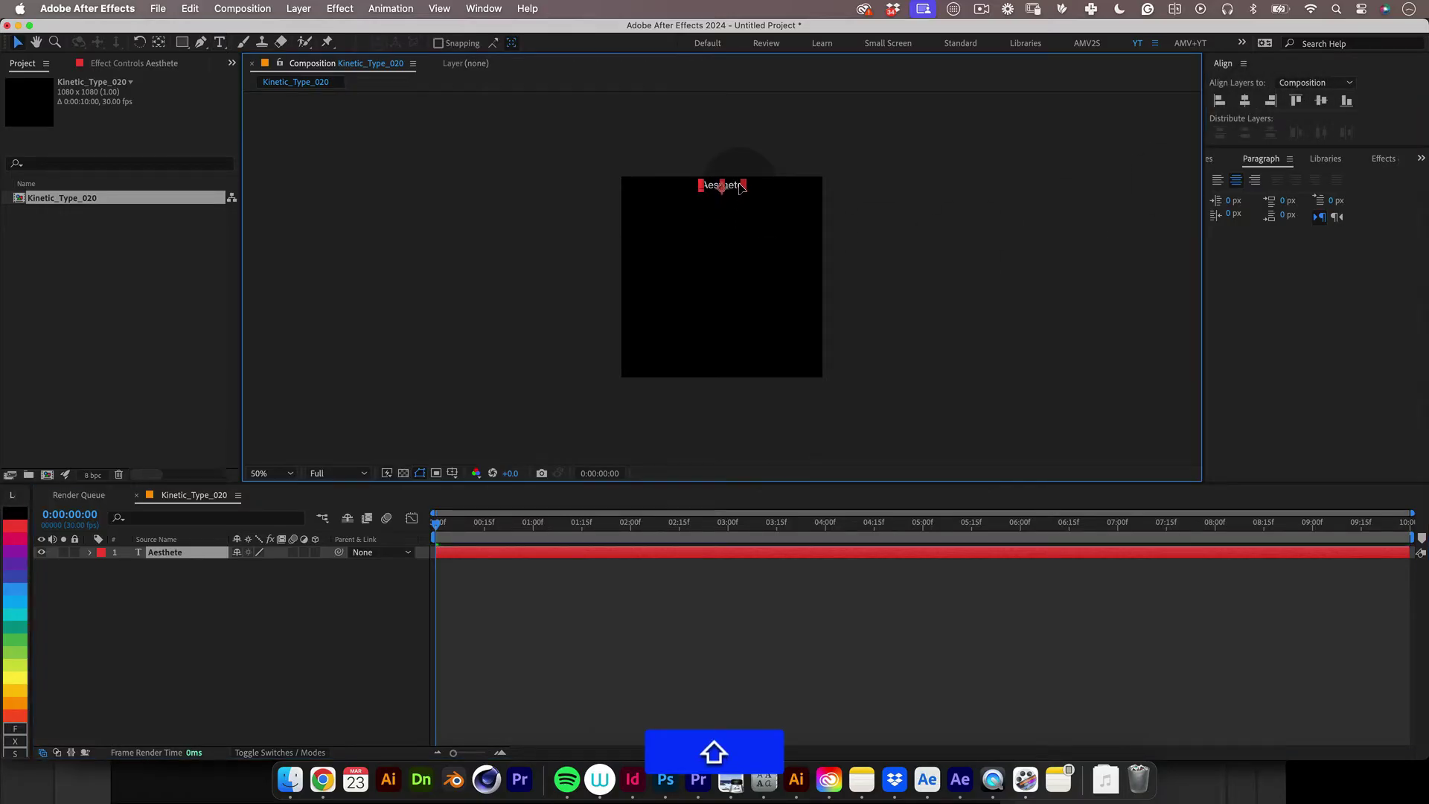
left_click(255, 644)
Add a null object renamed Controllers above the Aesthete layer and select it
right_click(257, 643)
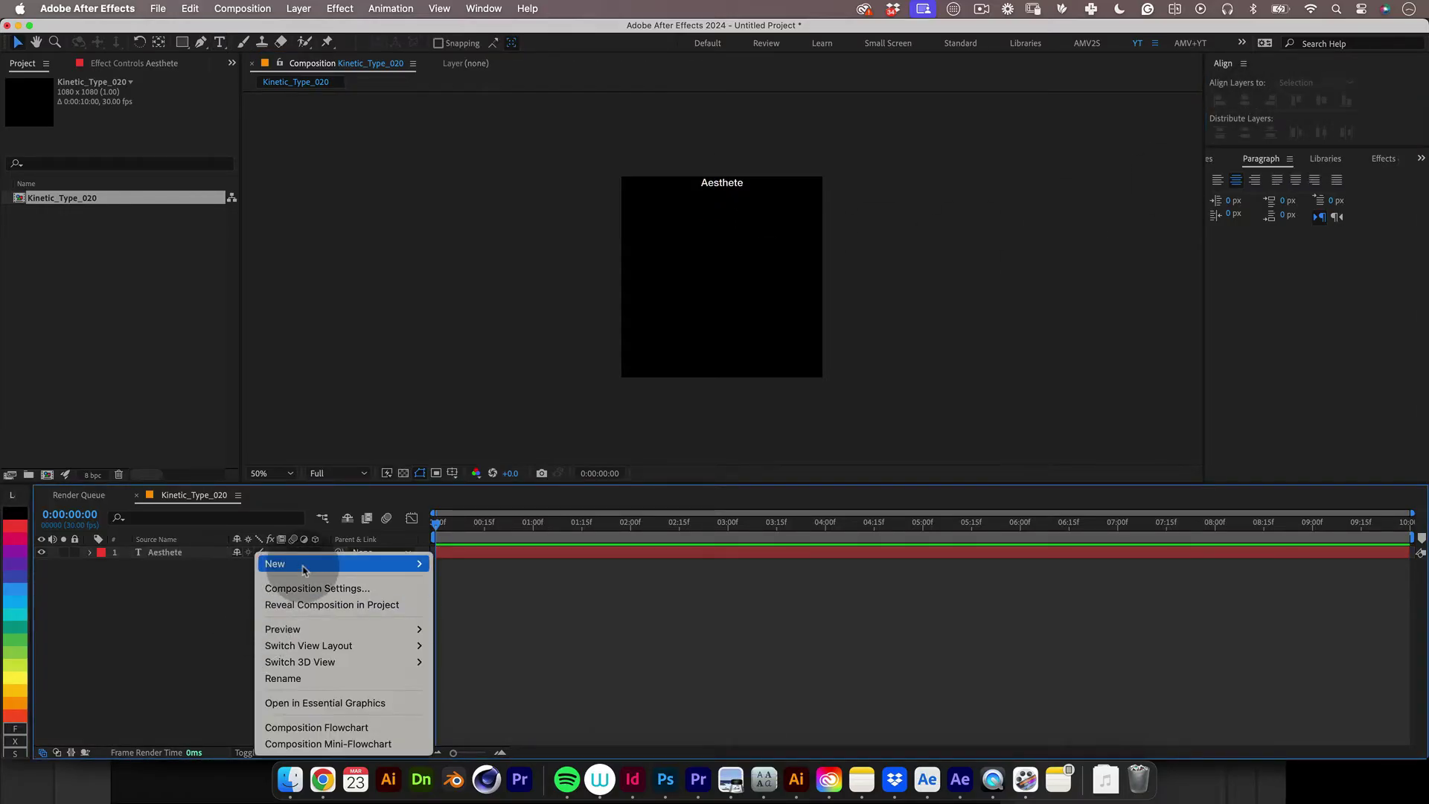
mouse_move(303, 570)
left_click(479, 654)
key("shift+Return")
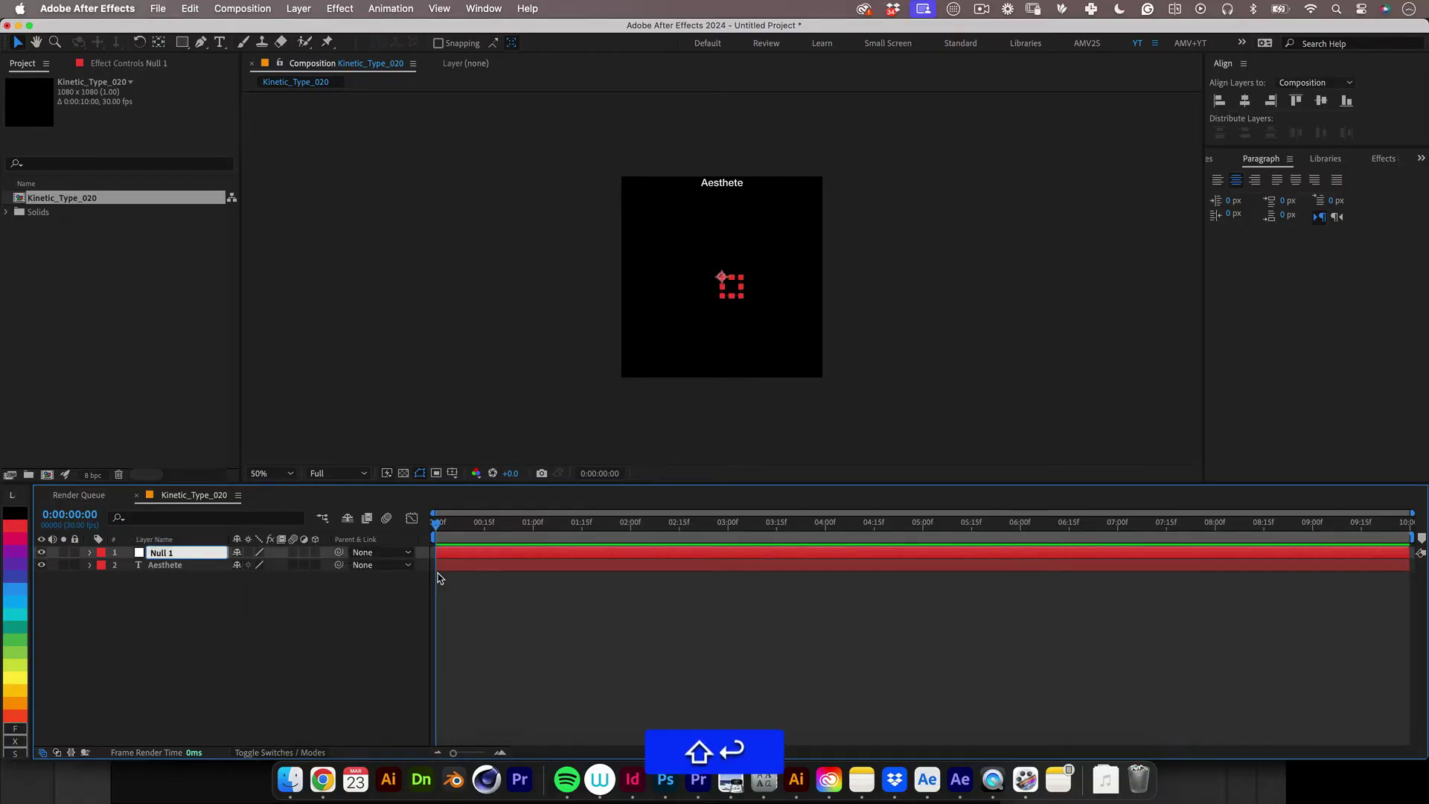
type("Controllers")
left_click(270, 638)
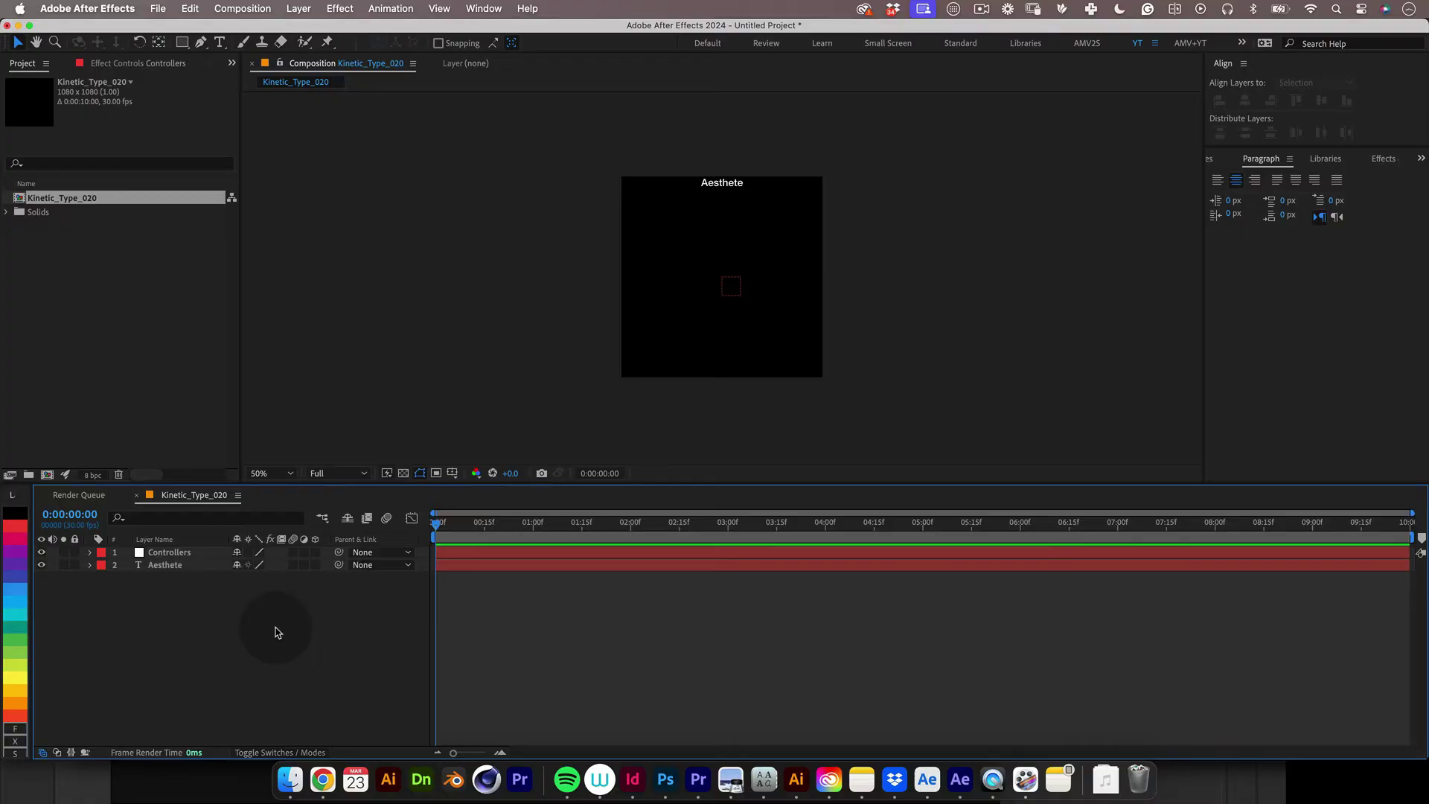
left_click(177, 553)
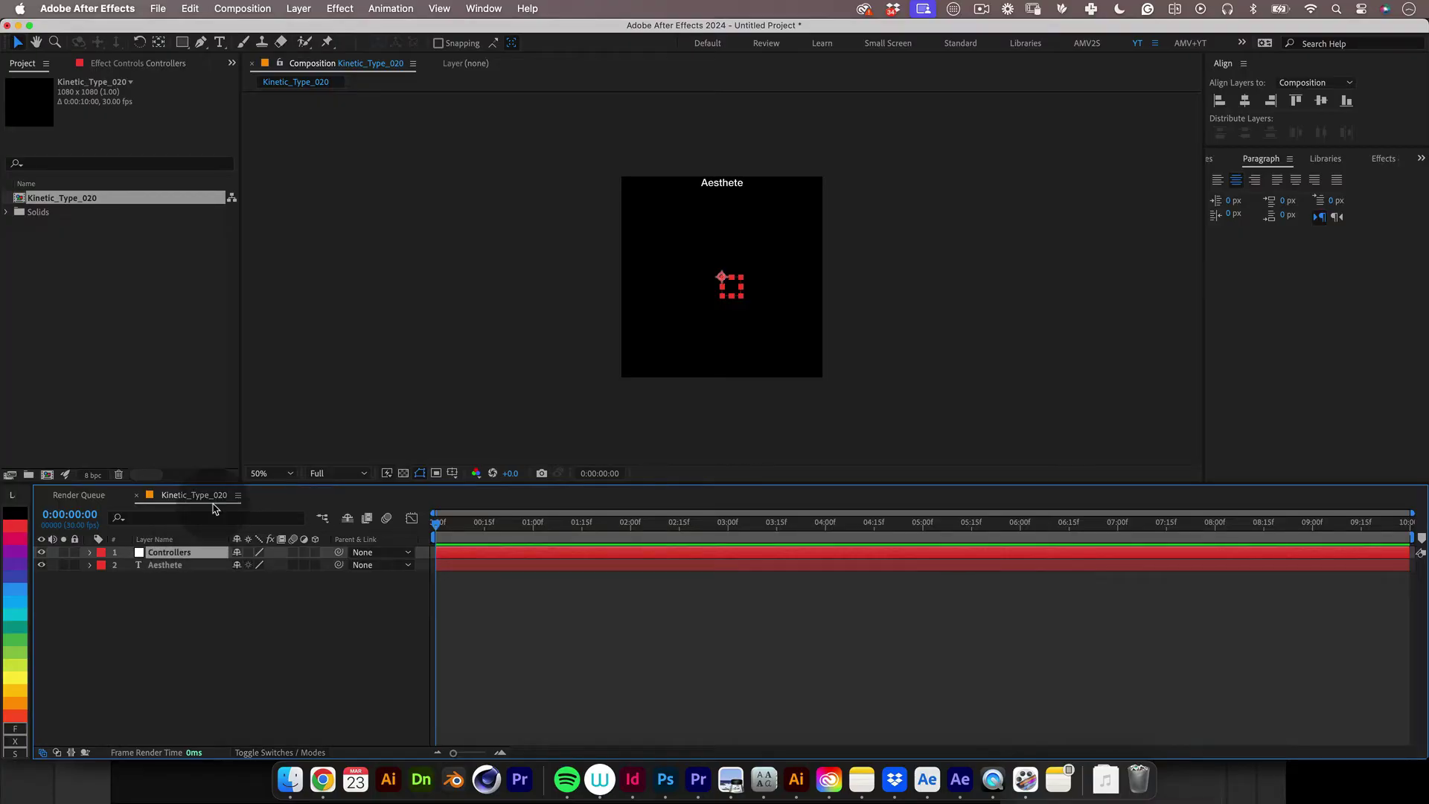
Apply an Expression Controls Slider Control to Controllers and duplicate it up to Slider Control 5
left_click(340, 8)
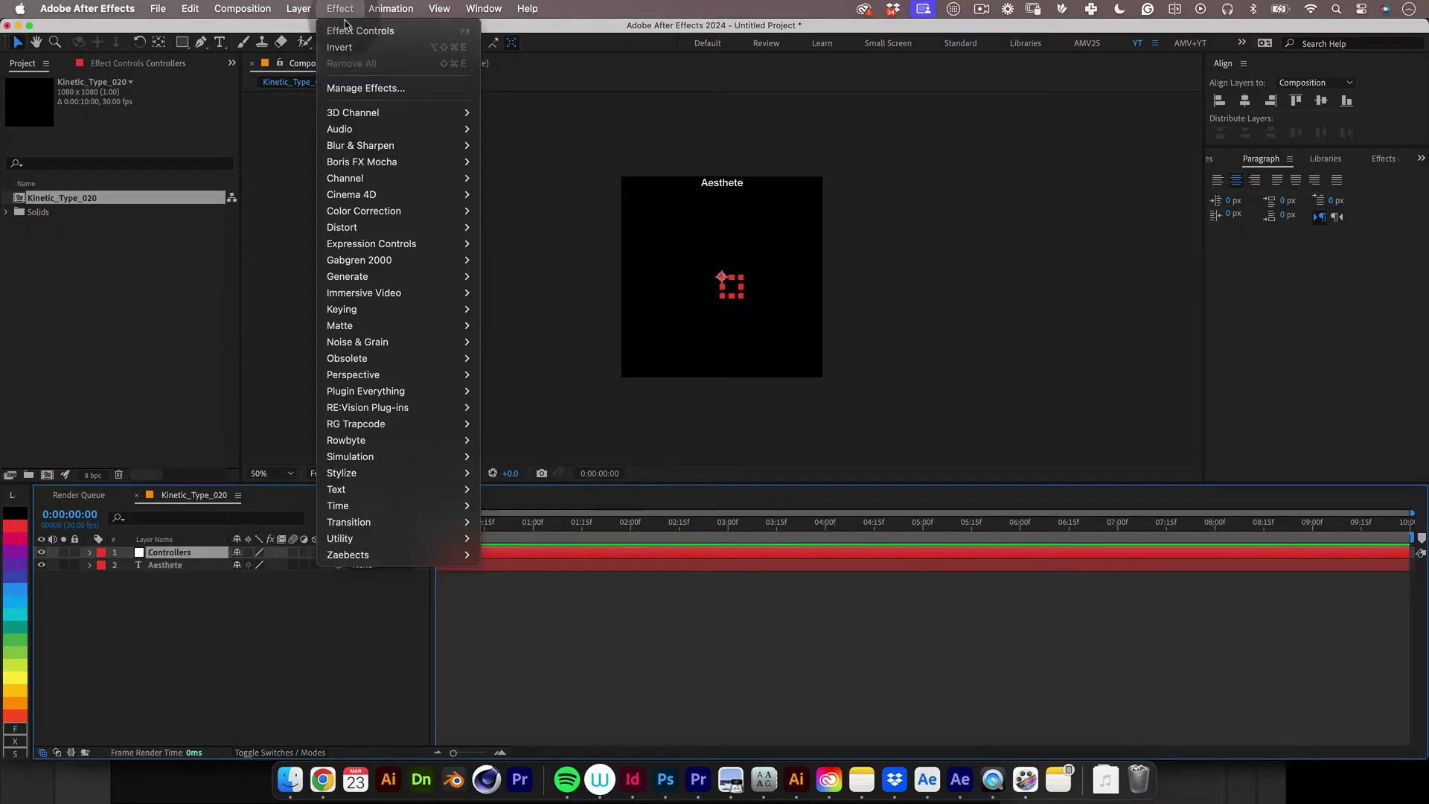
mouse_move(367, 246)
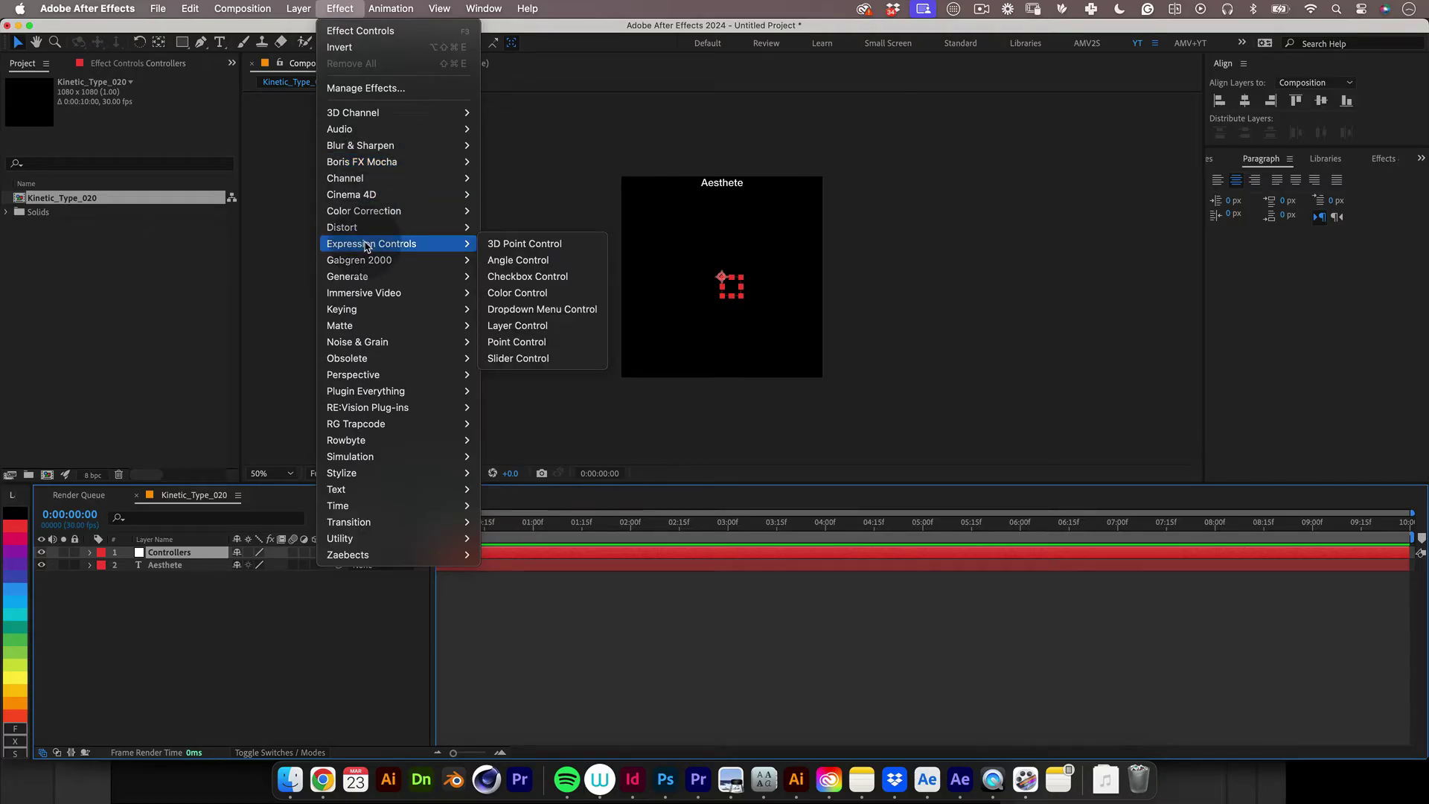
left_click(549, 358)
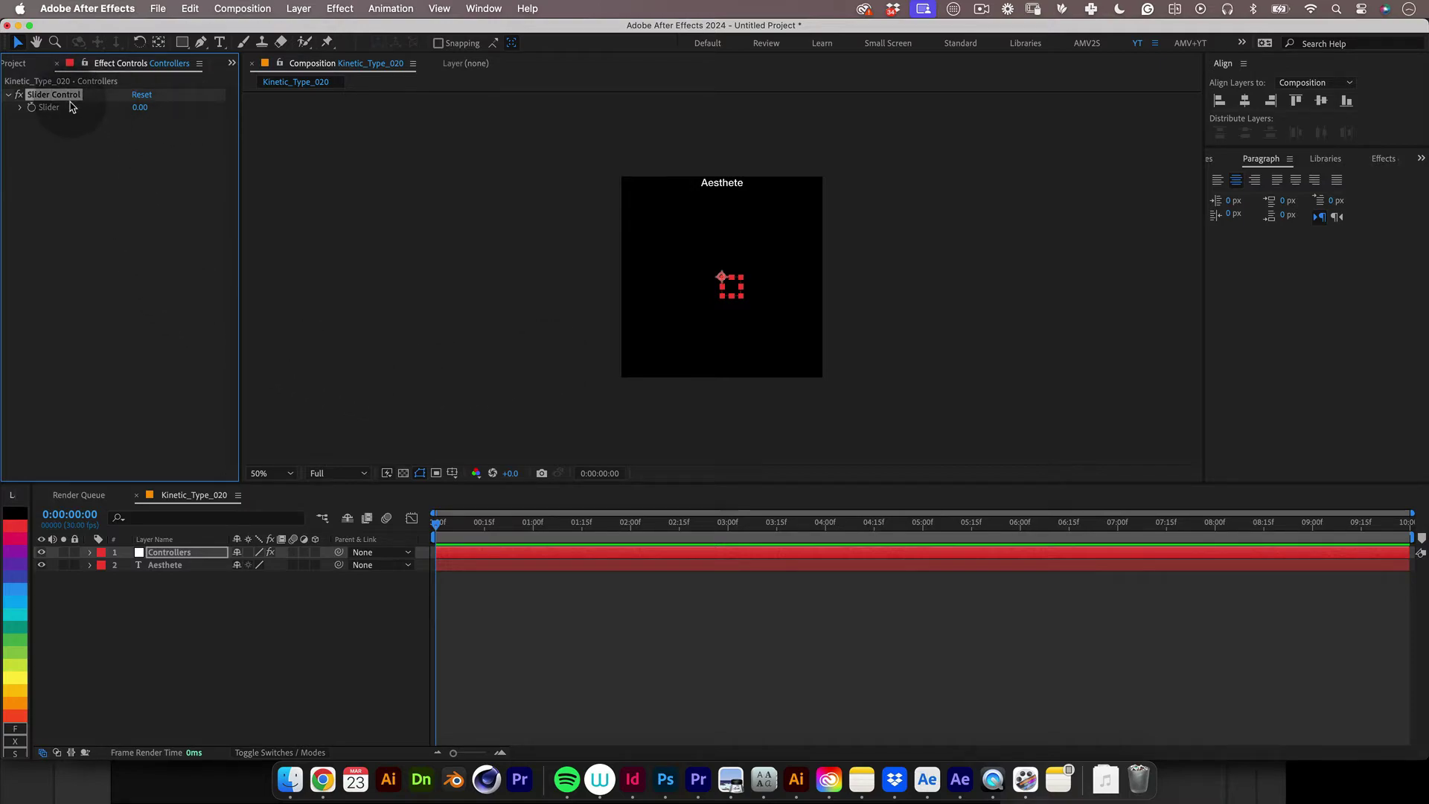
key("super+d")
key("super+d")
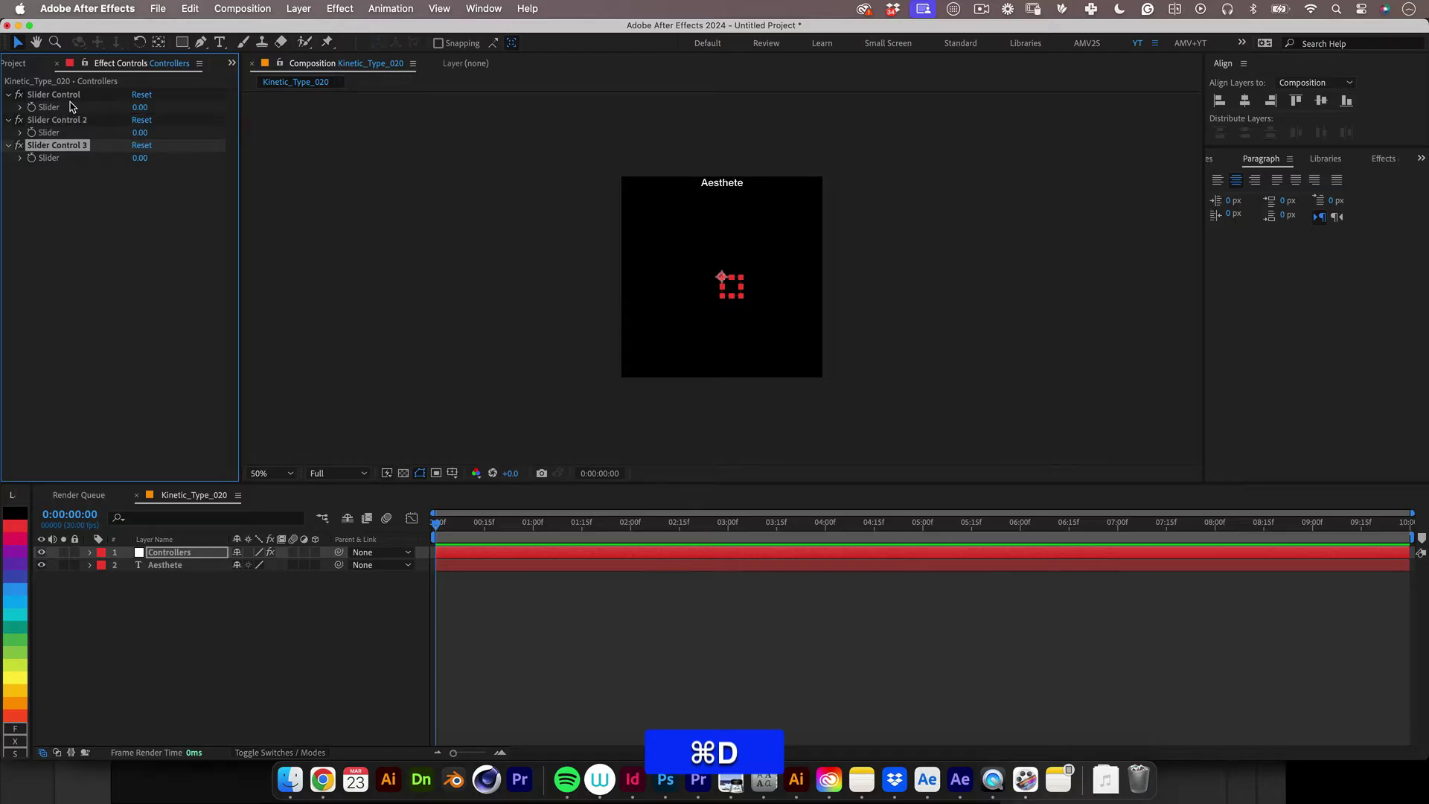
key("super+d")
key("super+d")
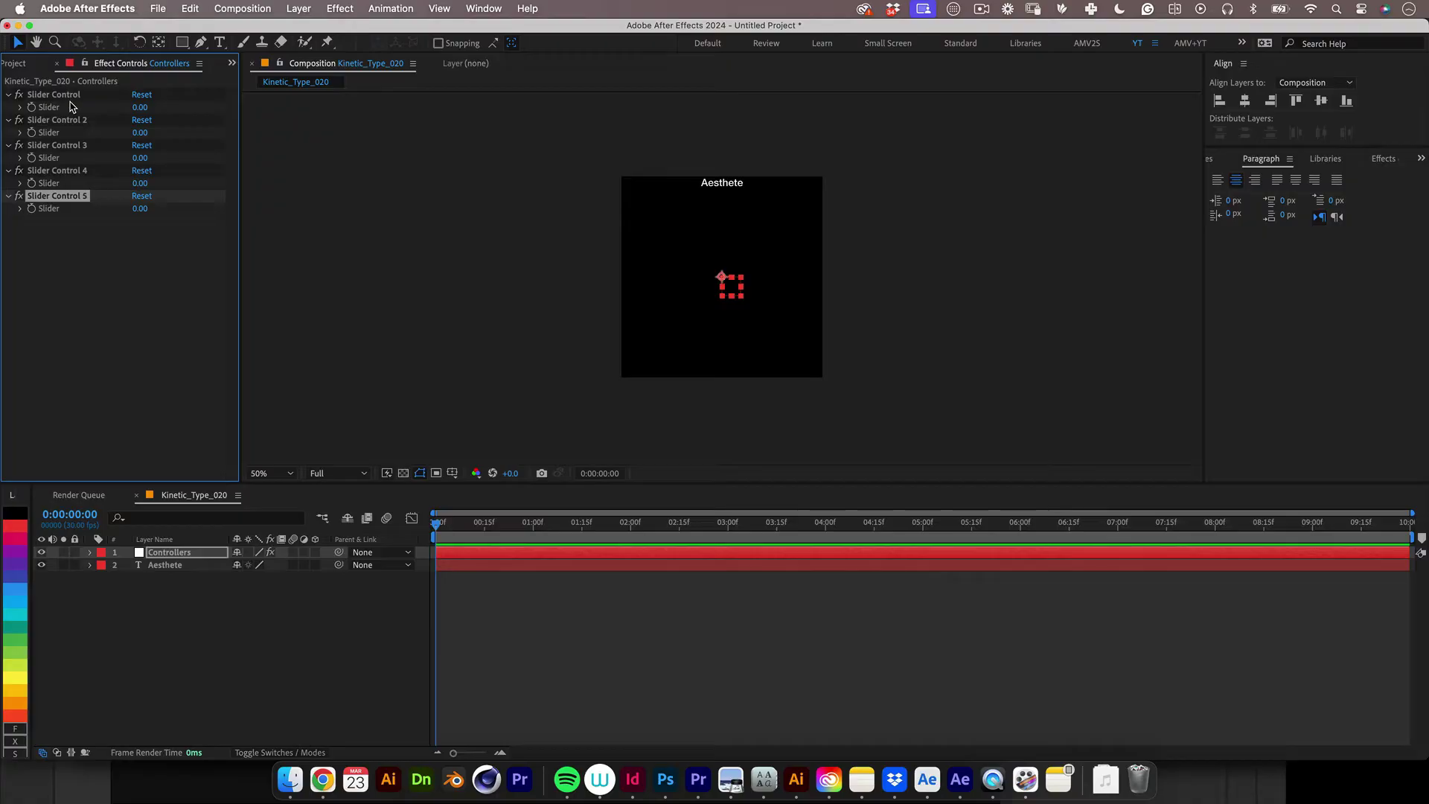
Rename the first two sliders startValue and endValue
left_click(53, 94)
key("Return")
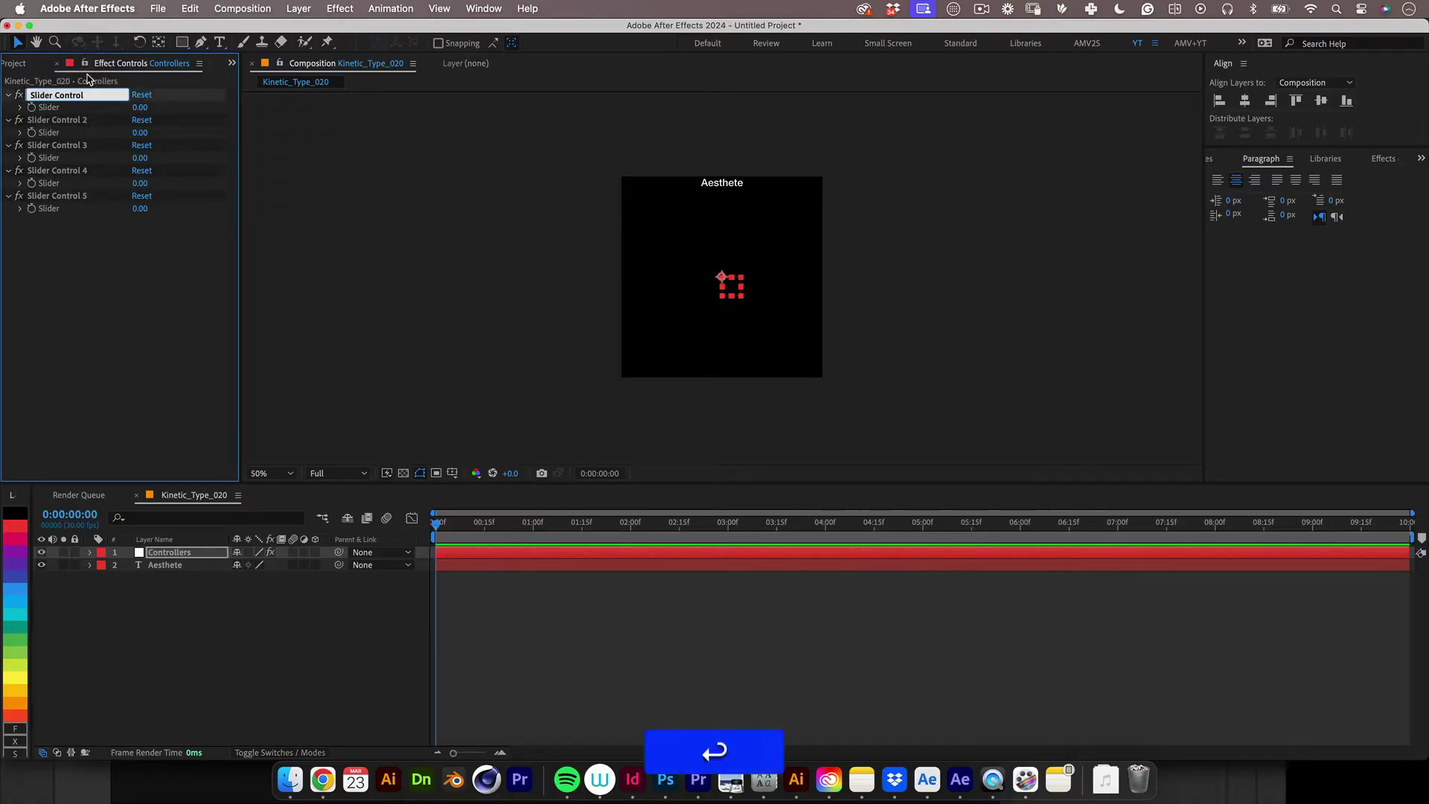
type("start")
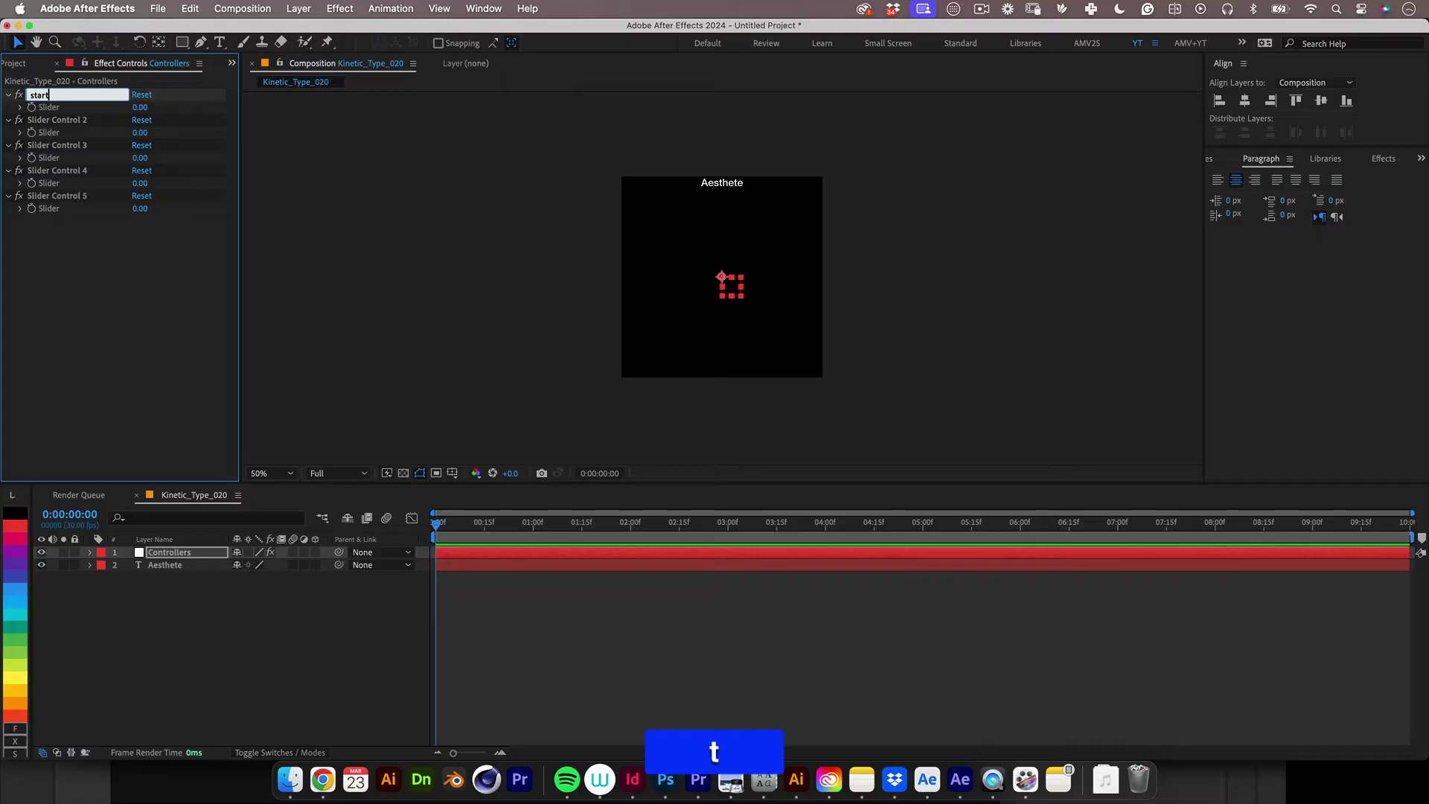
type("Value")
key("Return")
left_click(58, 120)
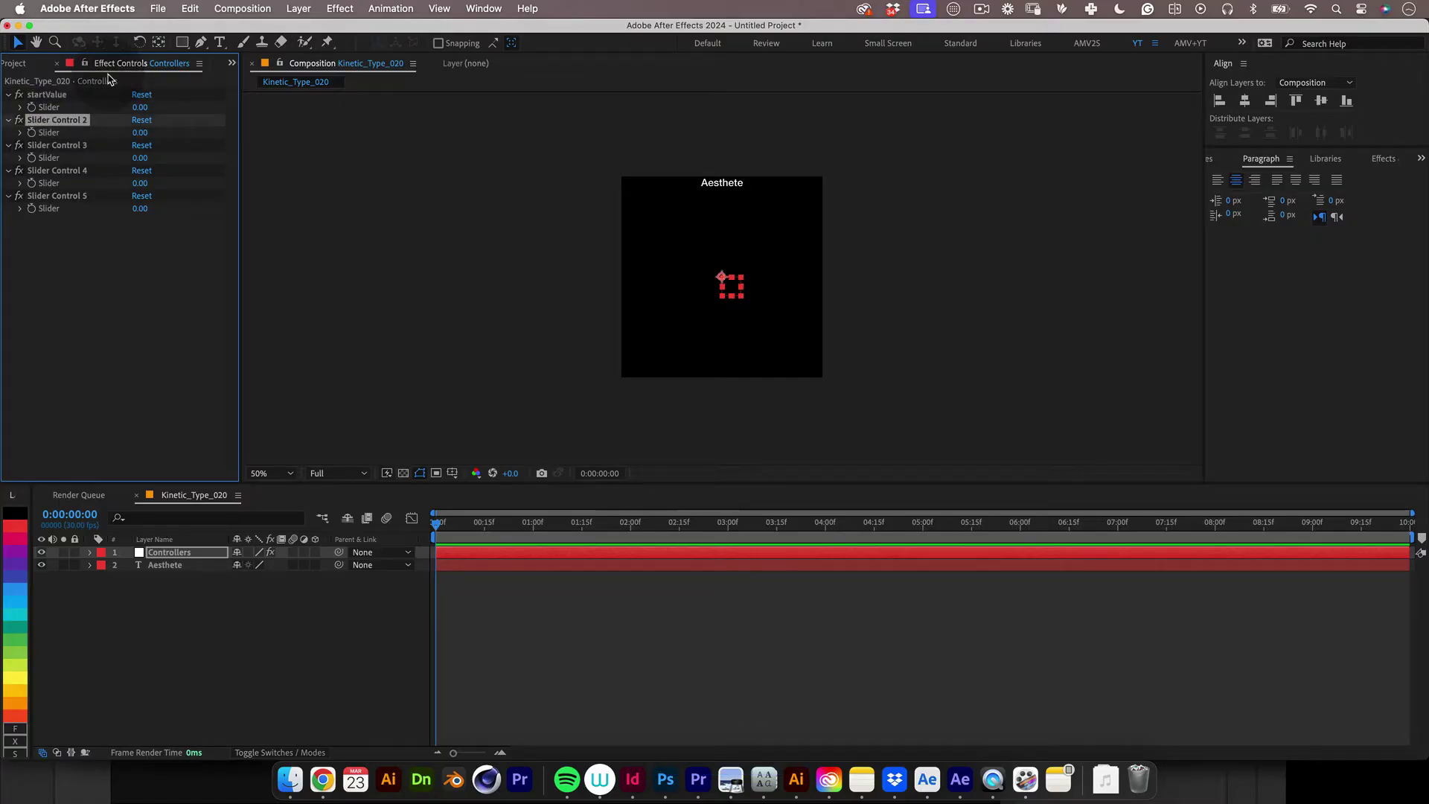
key("Return")
type("end")
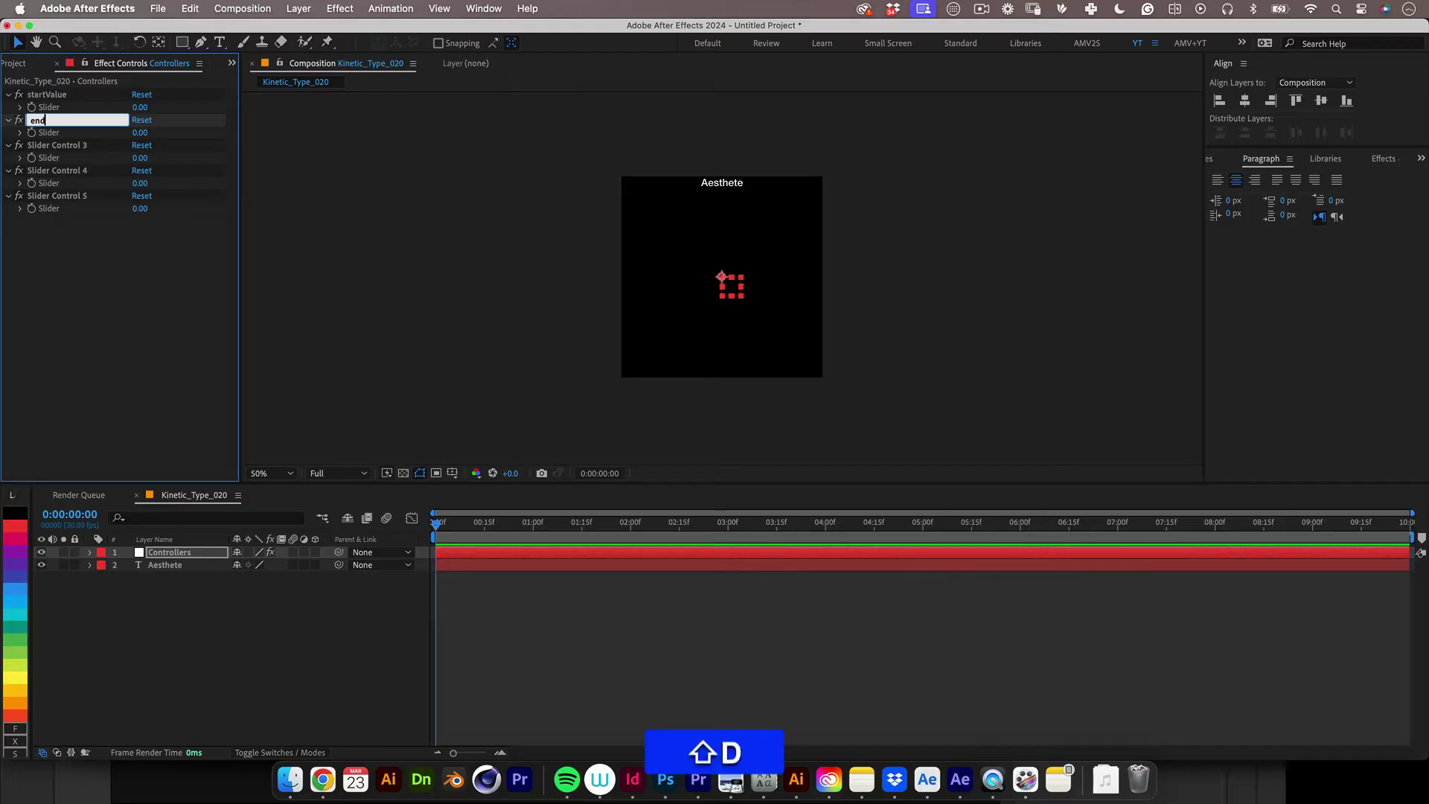
type("Valy")
key("BackSpace")
type("ue")
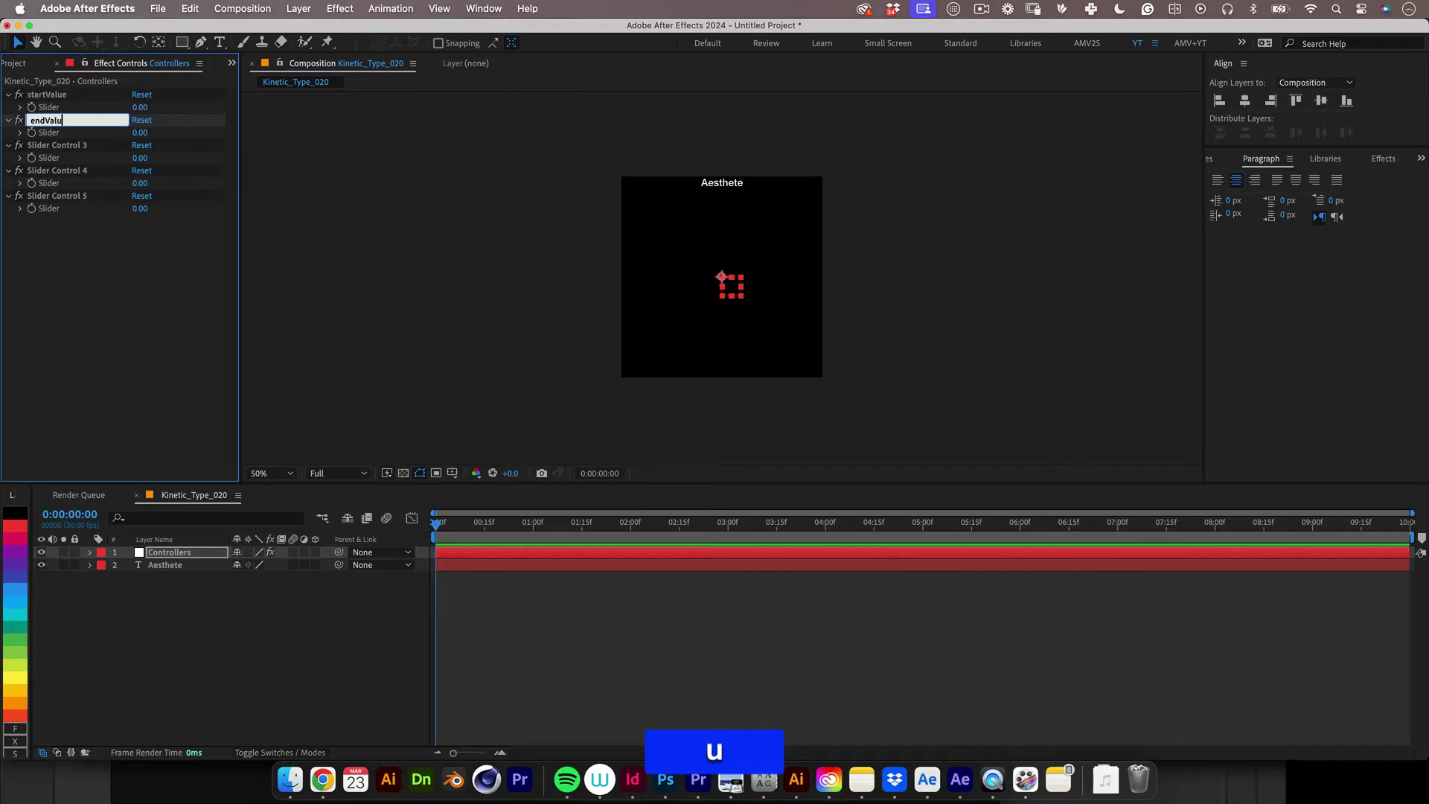
Rename the remaining three sliders Duration, Delay and Distance
left_click(83, 146)
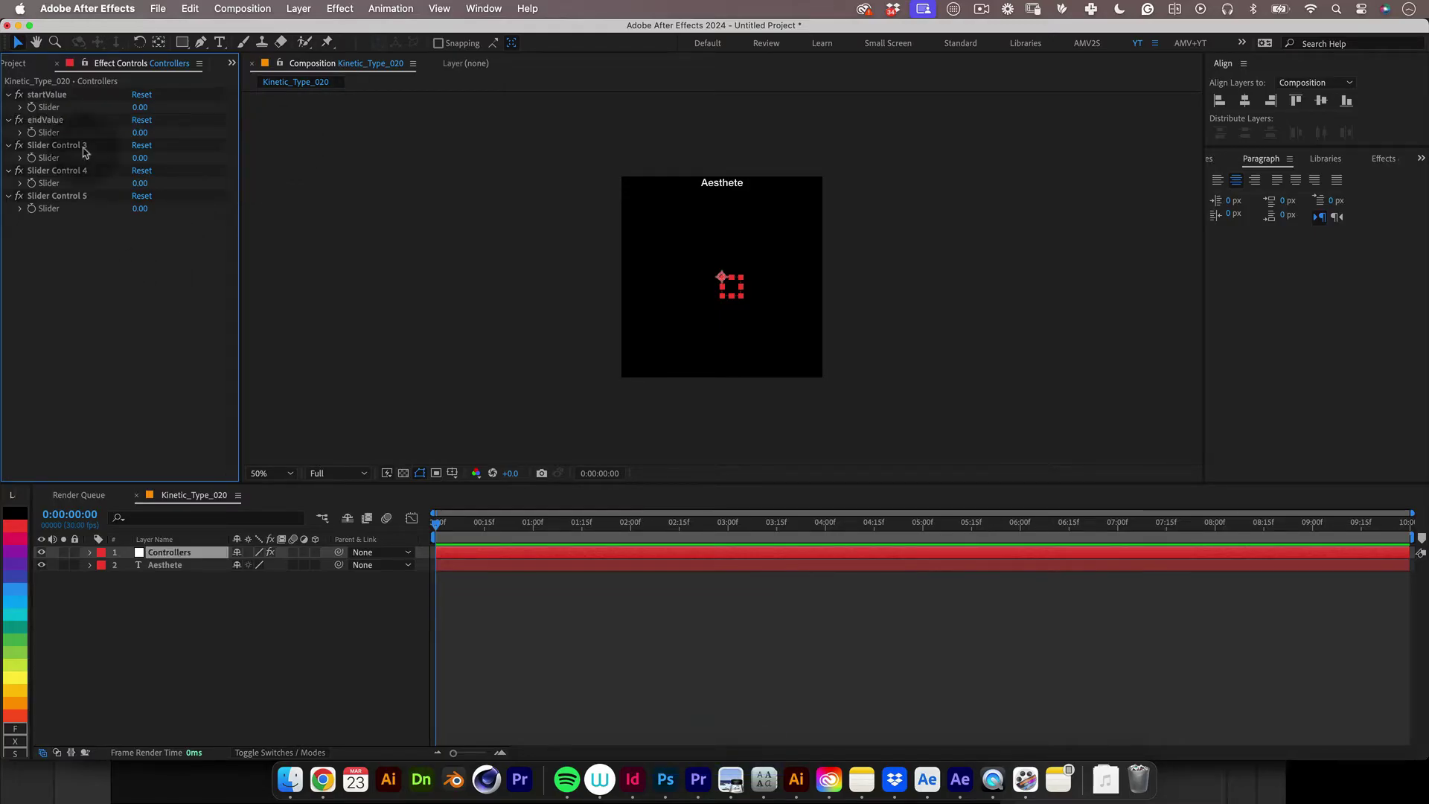
key("Return")
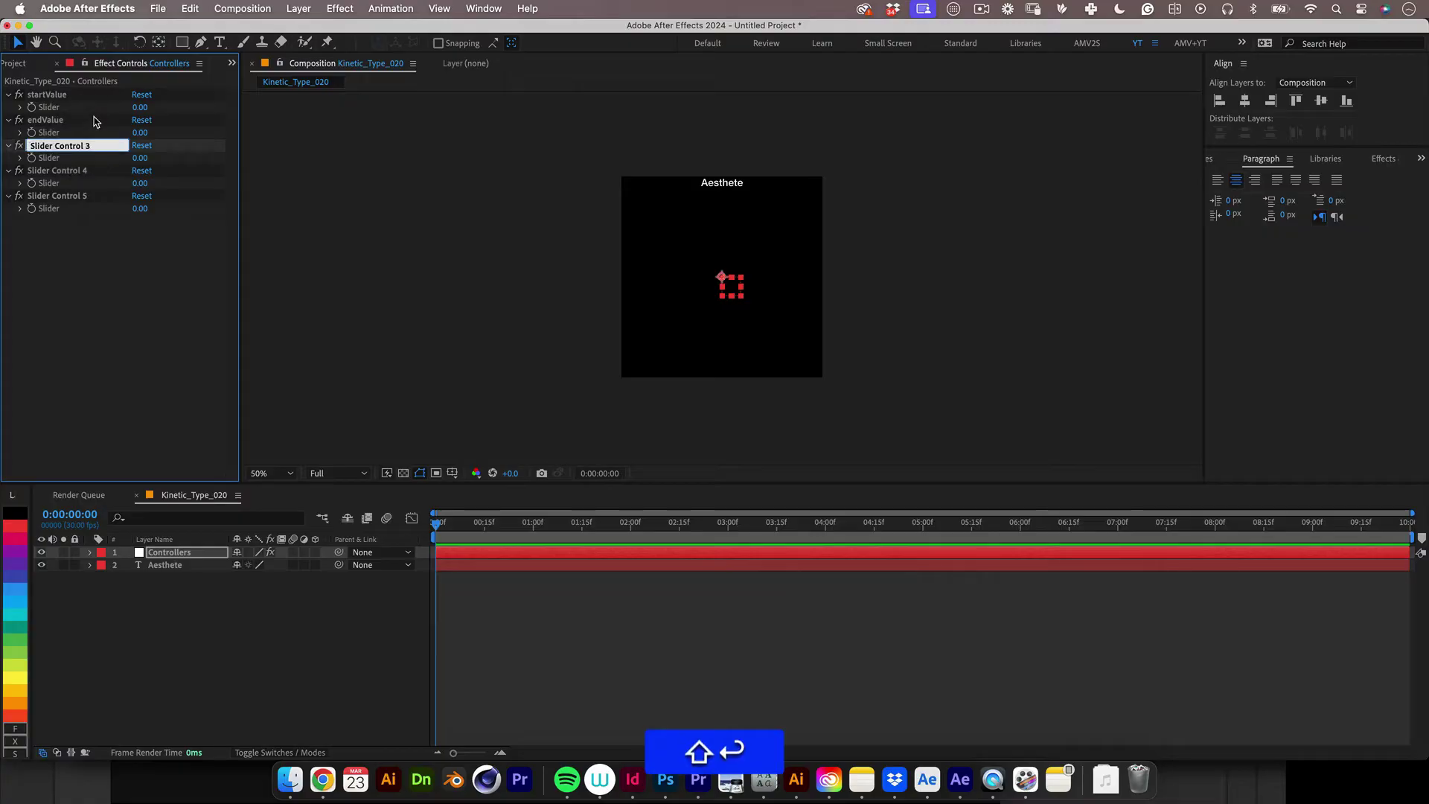
type("Durat")
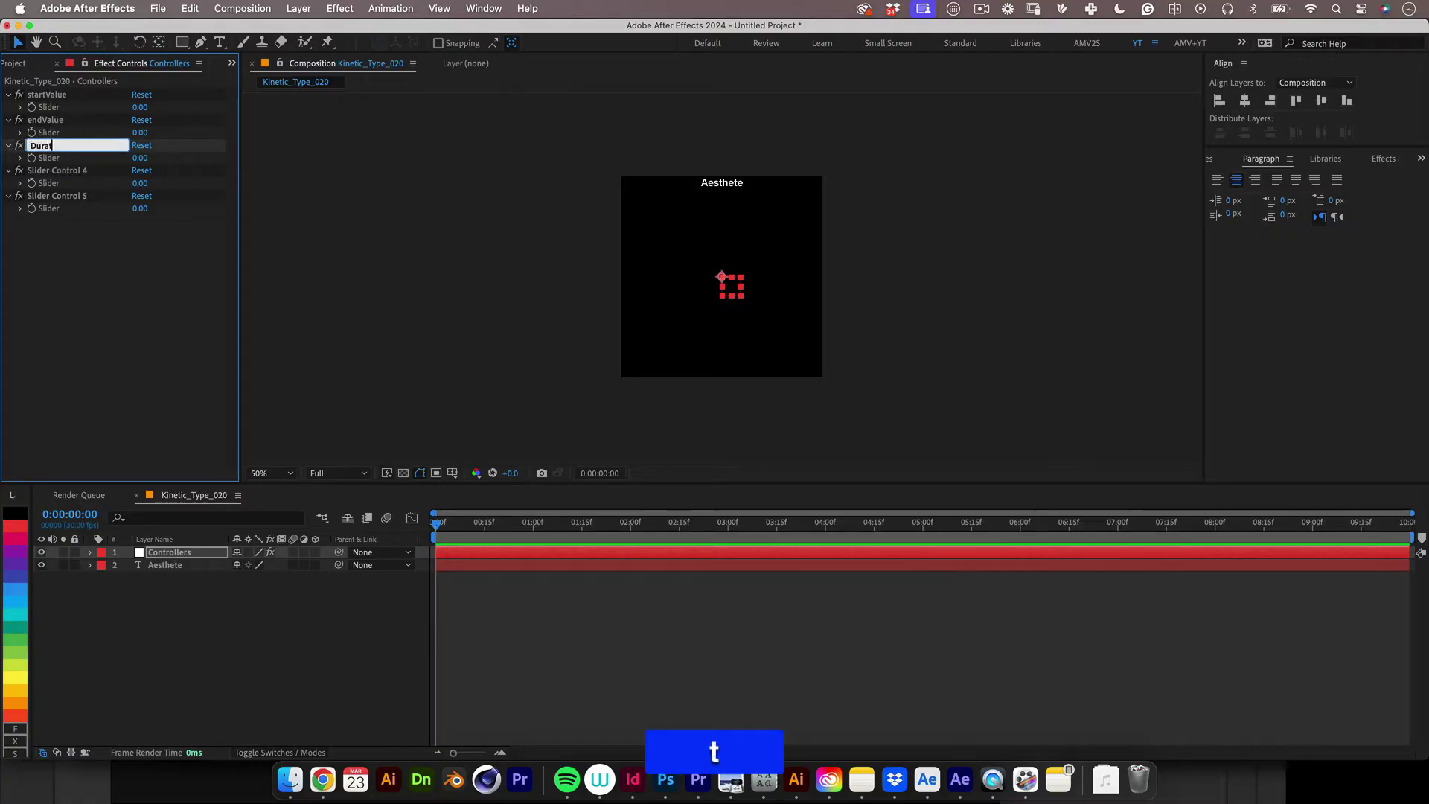
type("ion")
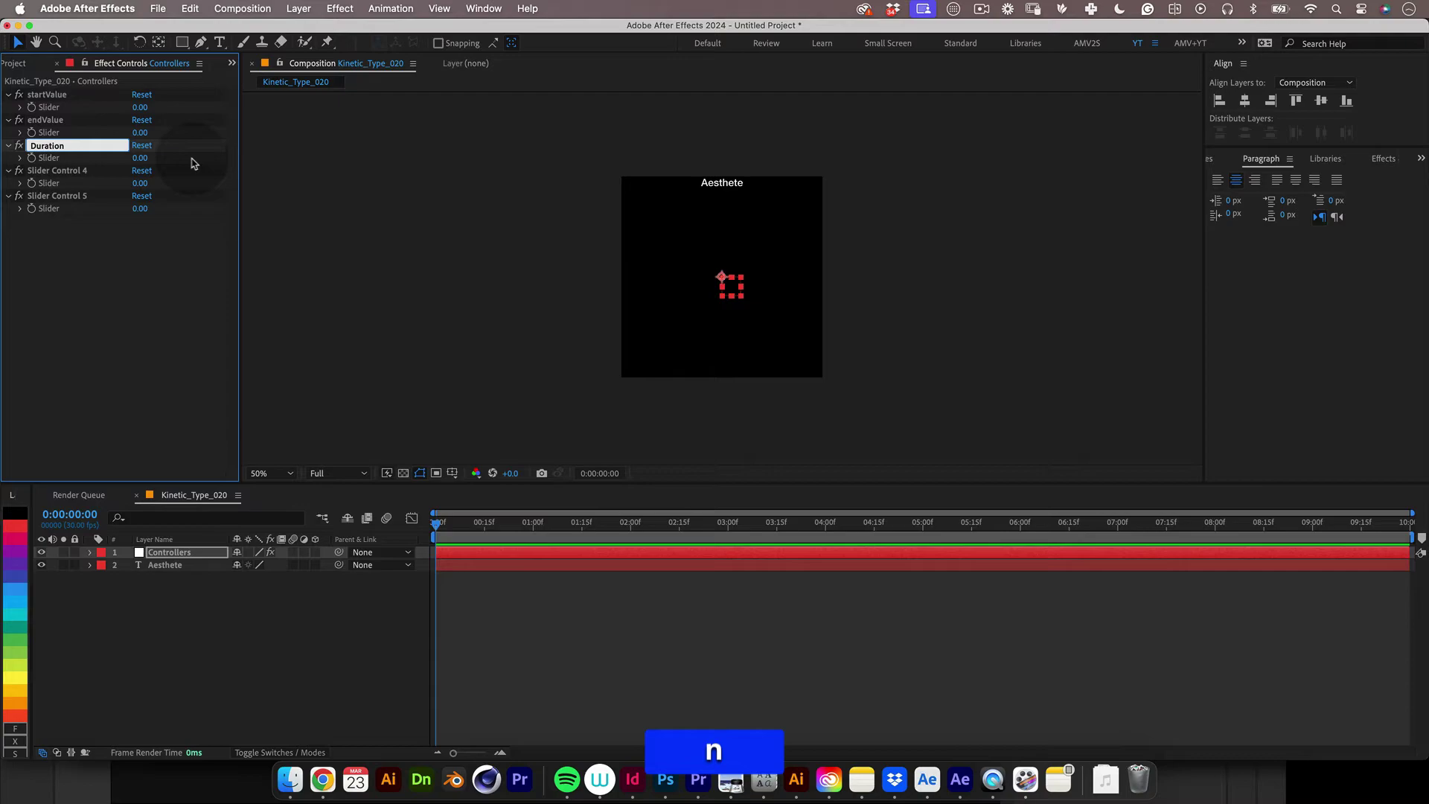
left_click(107, 173)
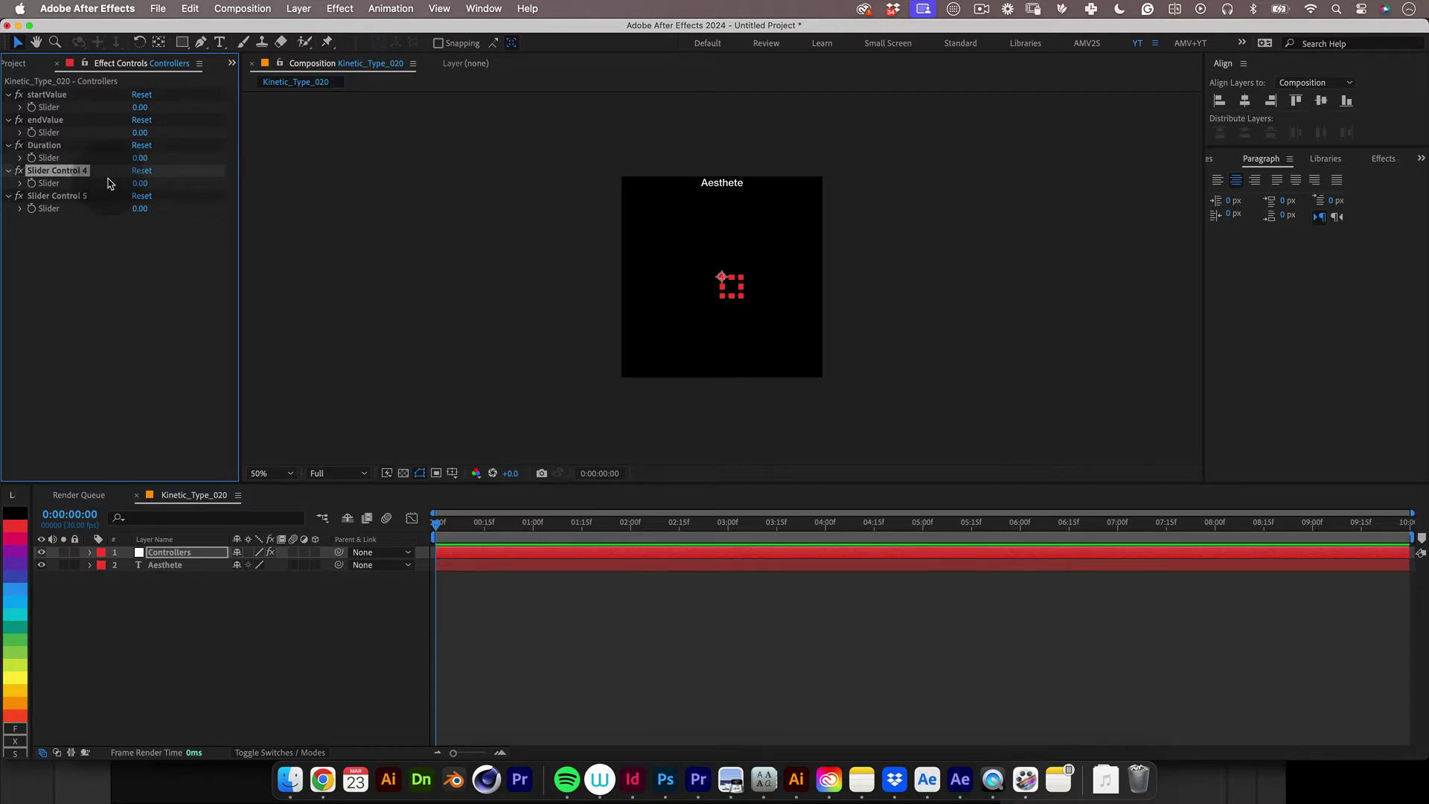
key("Return")
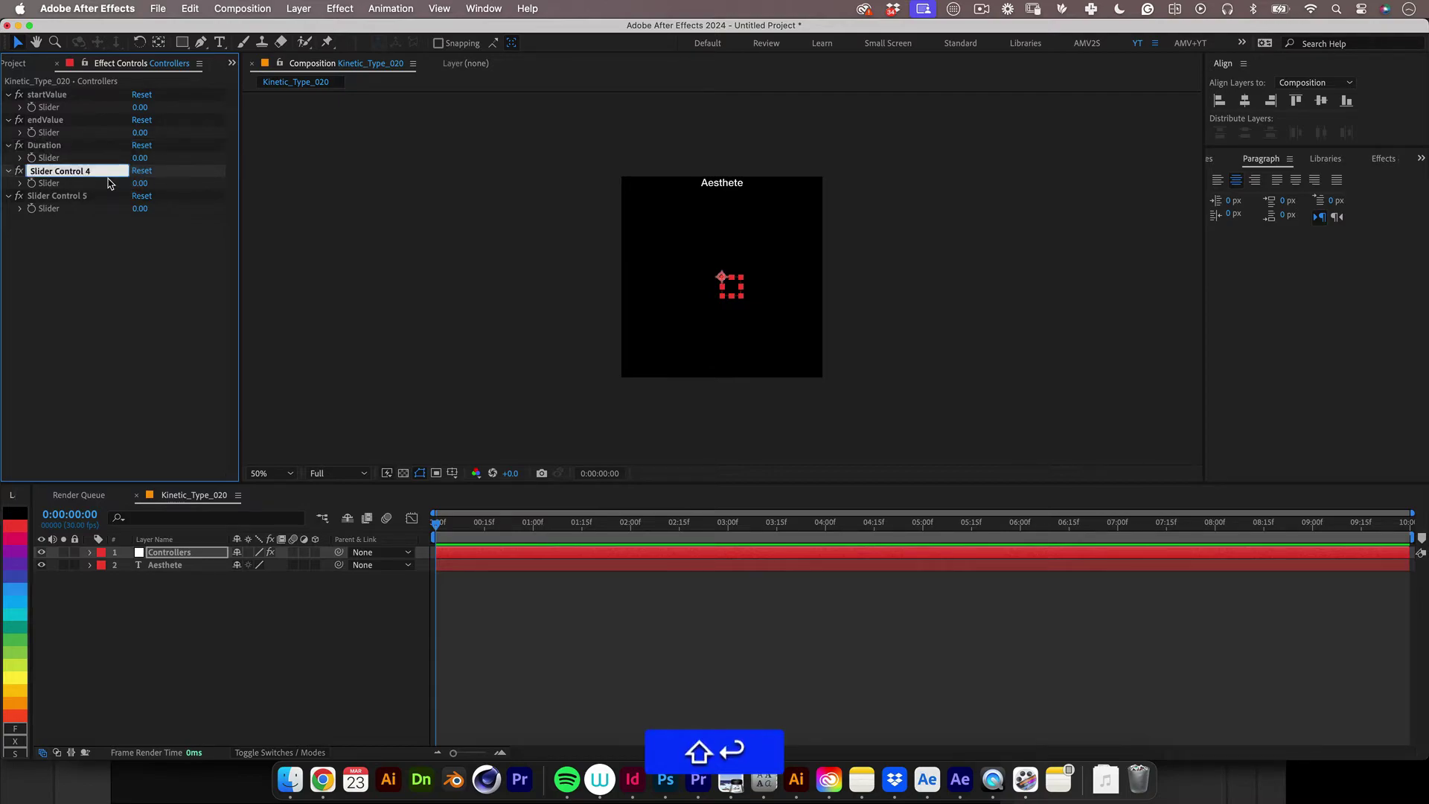
type("Deal")
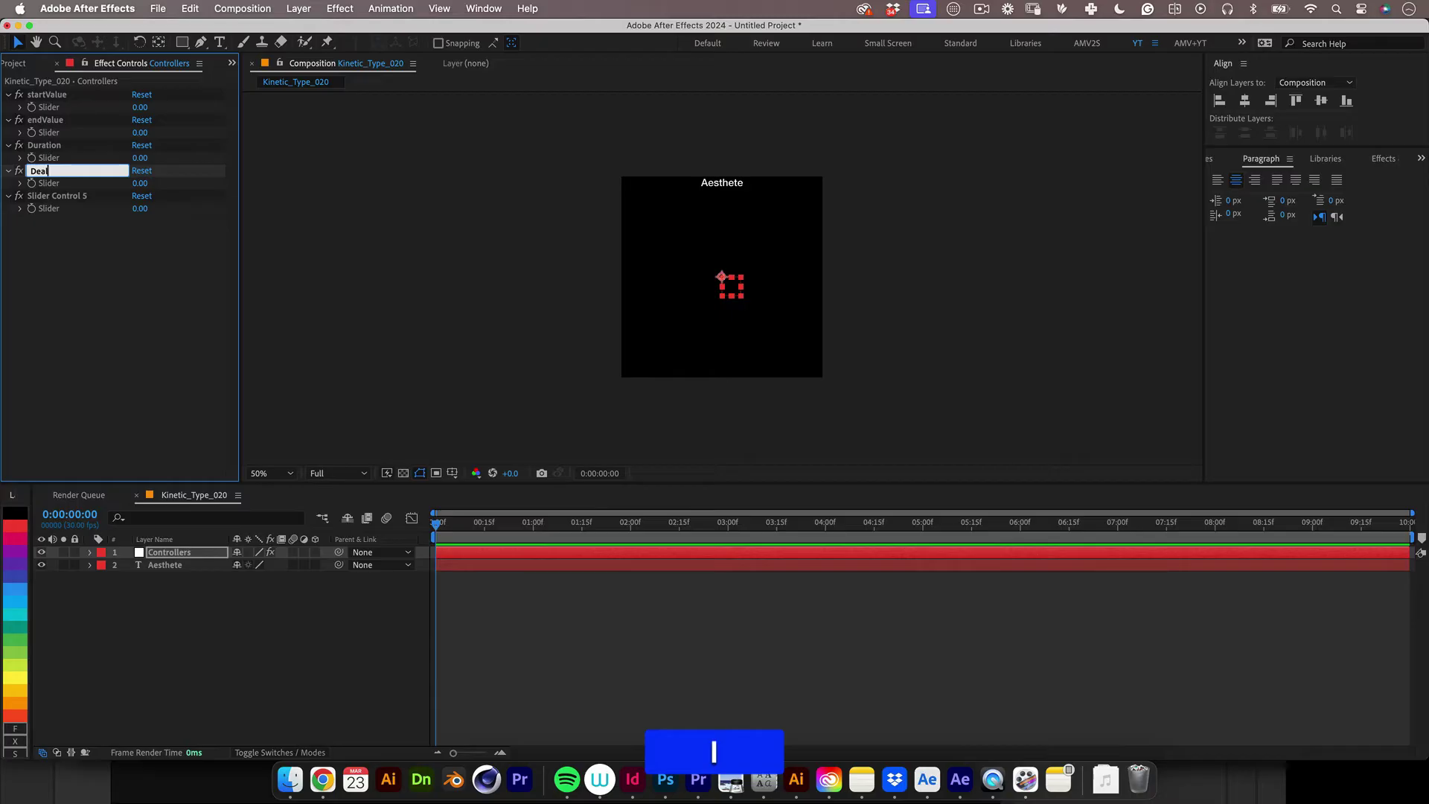
key("BackSpace")
key("BackSpace")
type("lay")
left_click(93, 197)
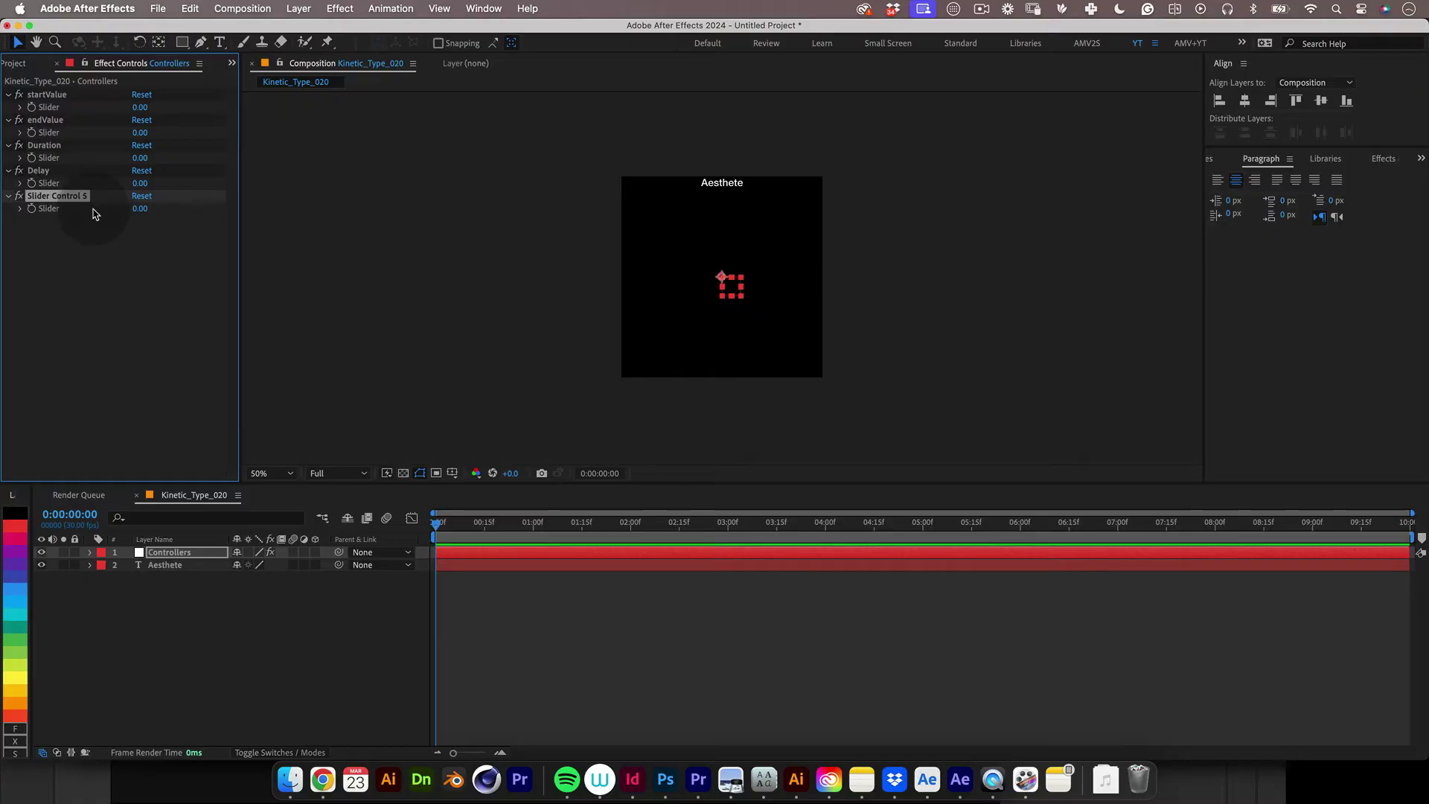
key("Return")
type("D")
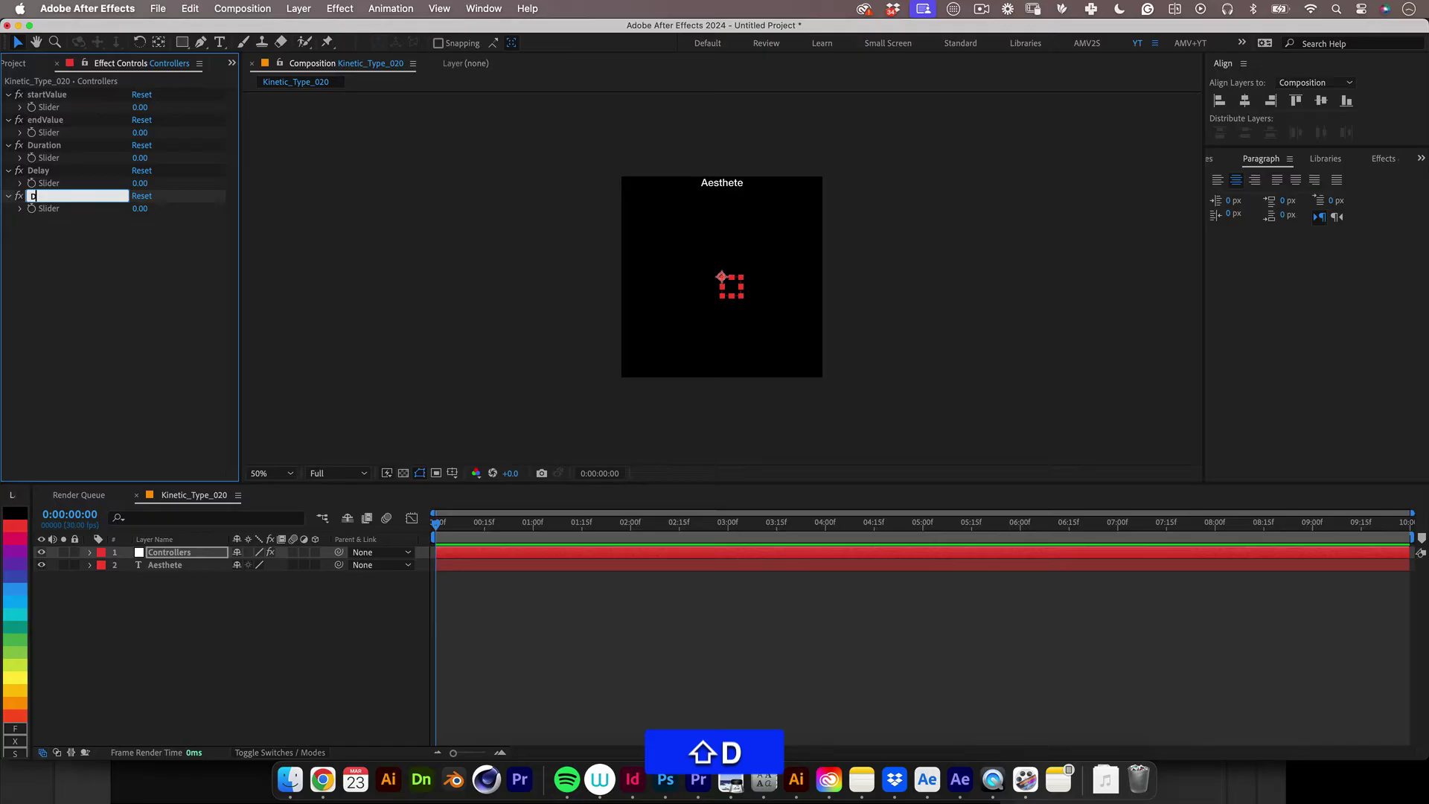
type("istance")
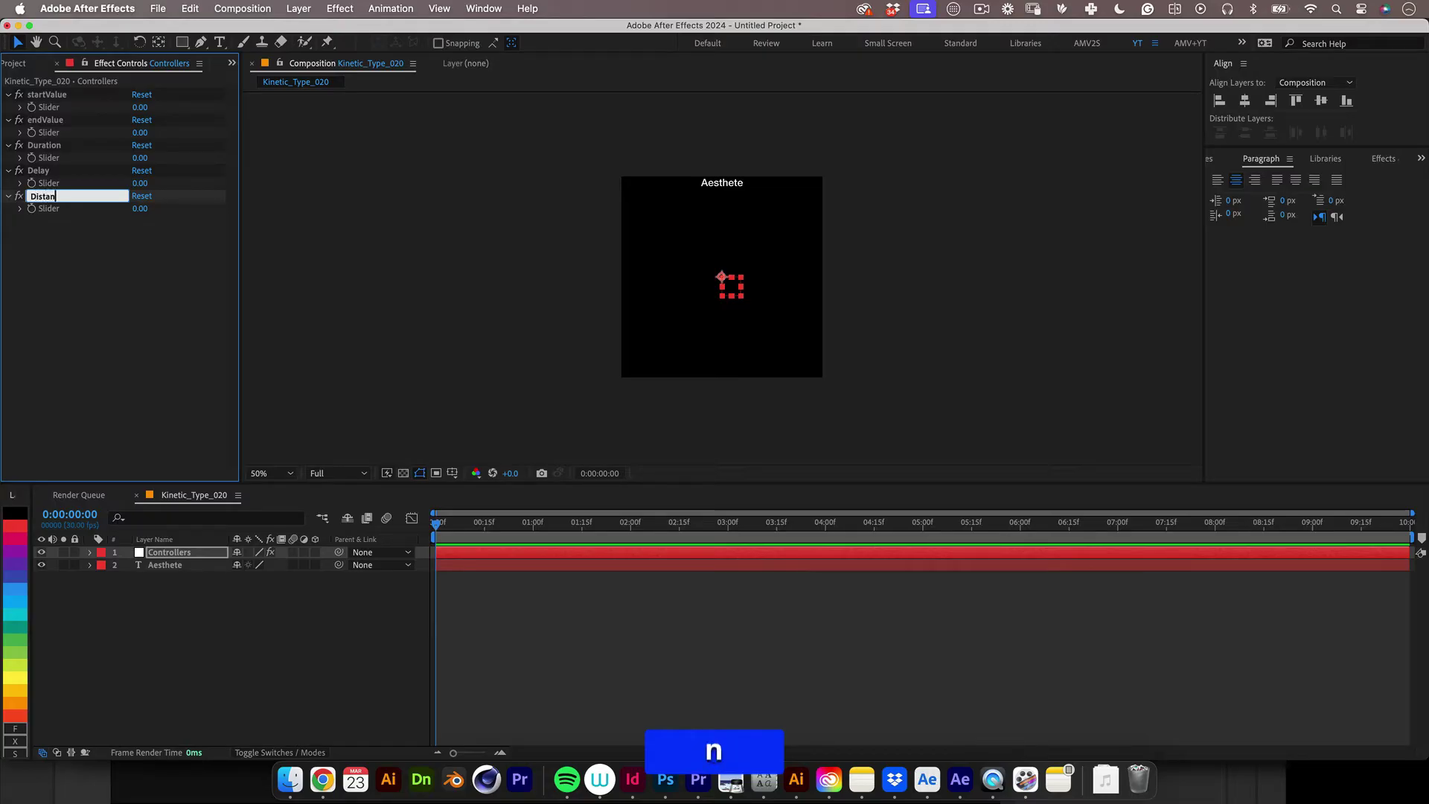
Commit the Distance name, lock Effect Controls to Controllers, and select the Aesthete layer
left_click(192, 413)
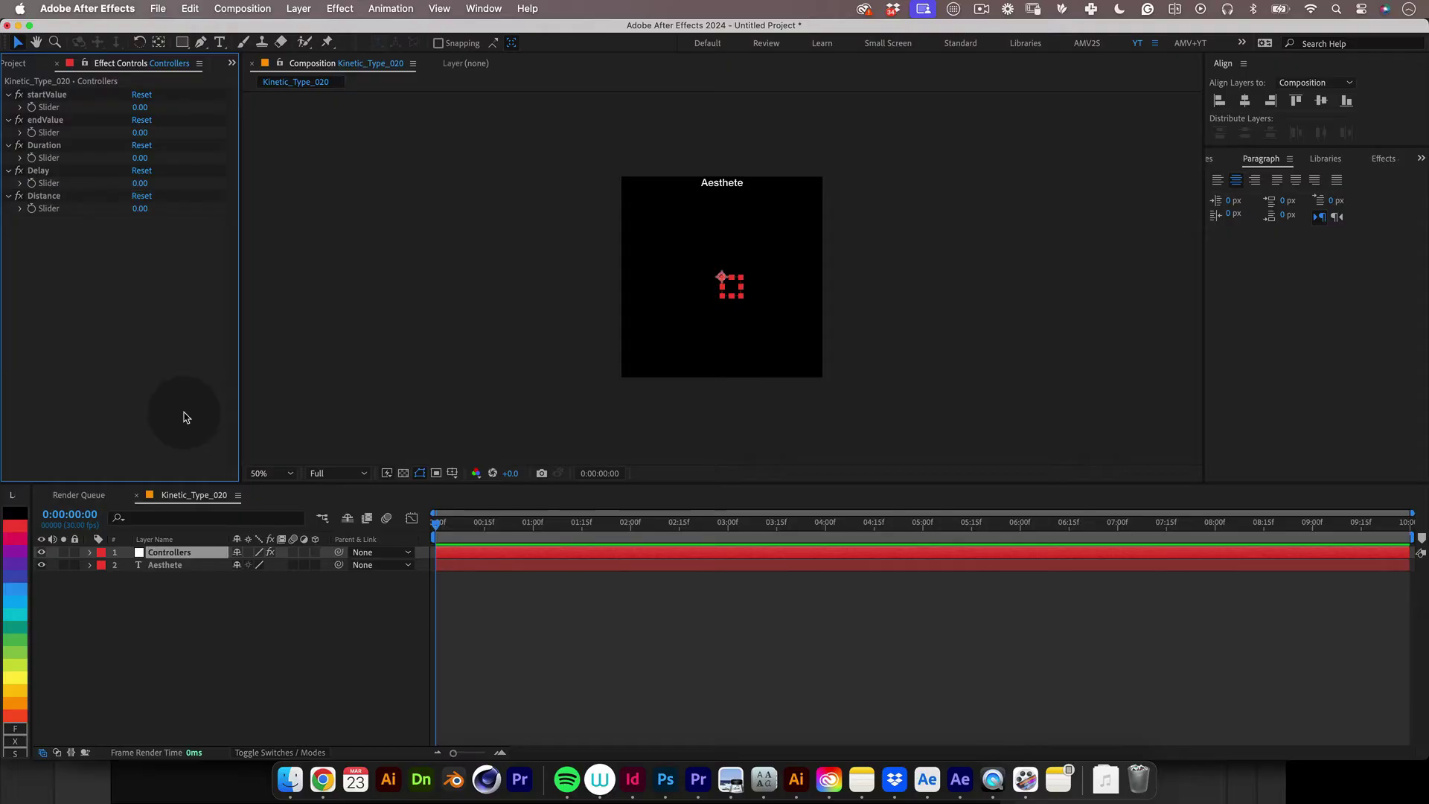
left_click(86, 67)
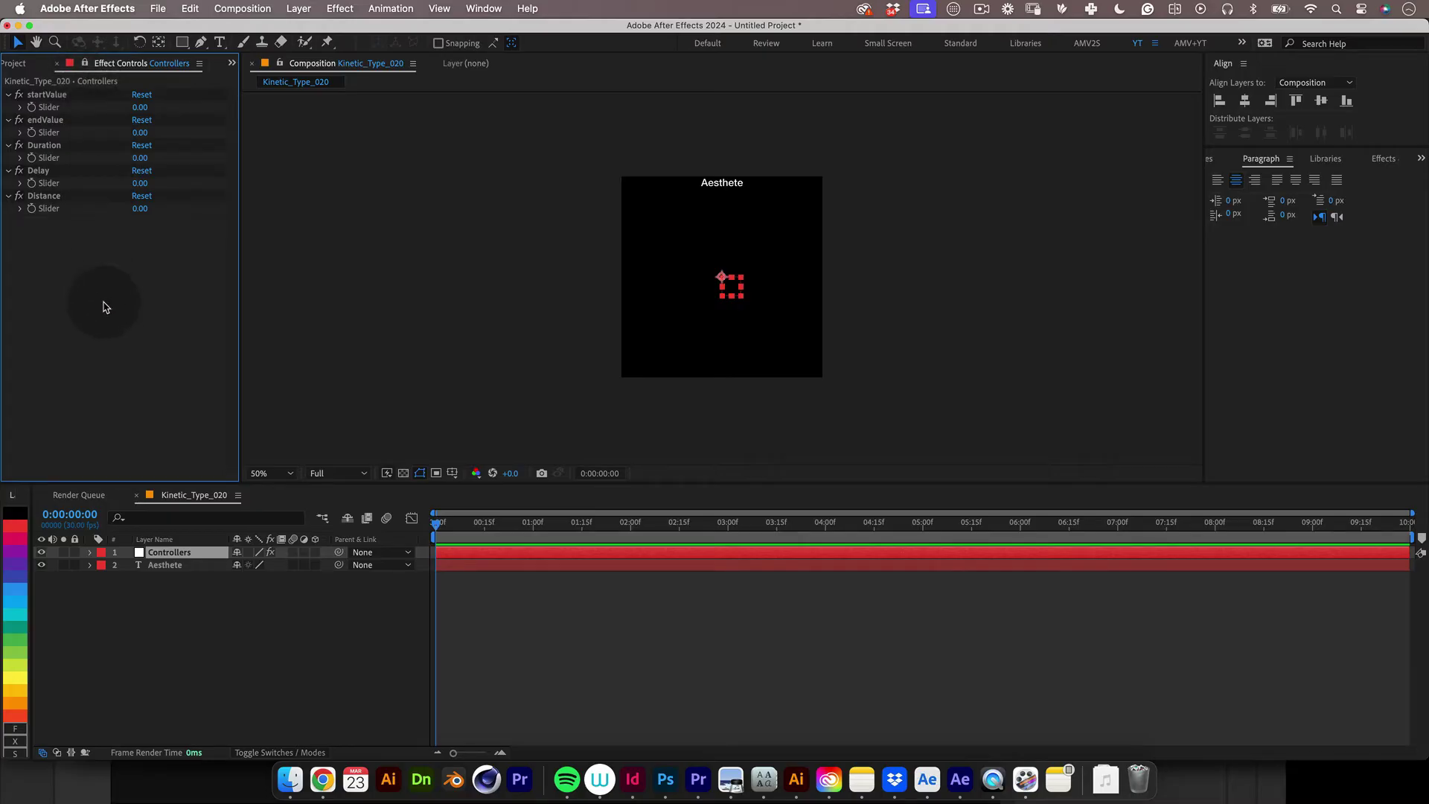
left_click(190, 566)
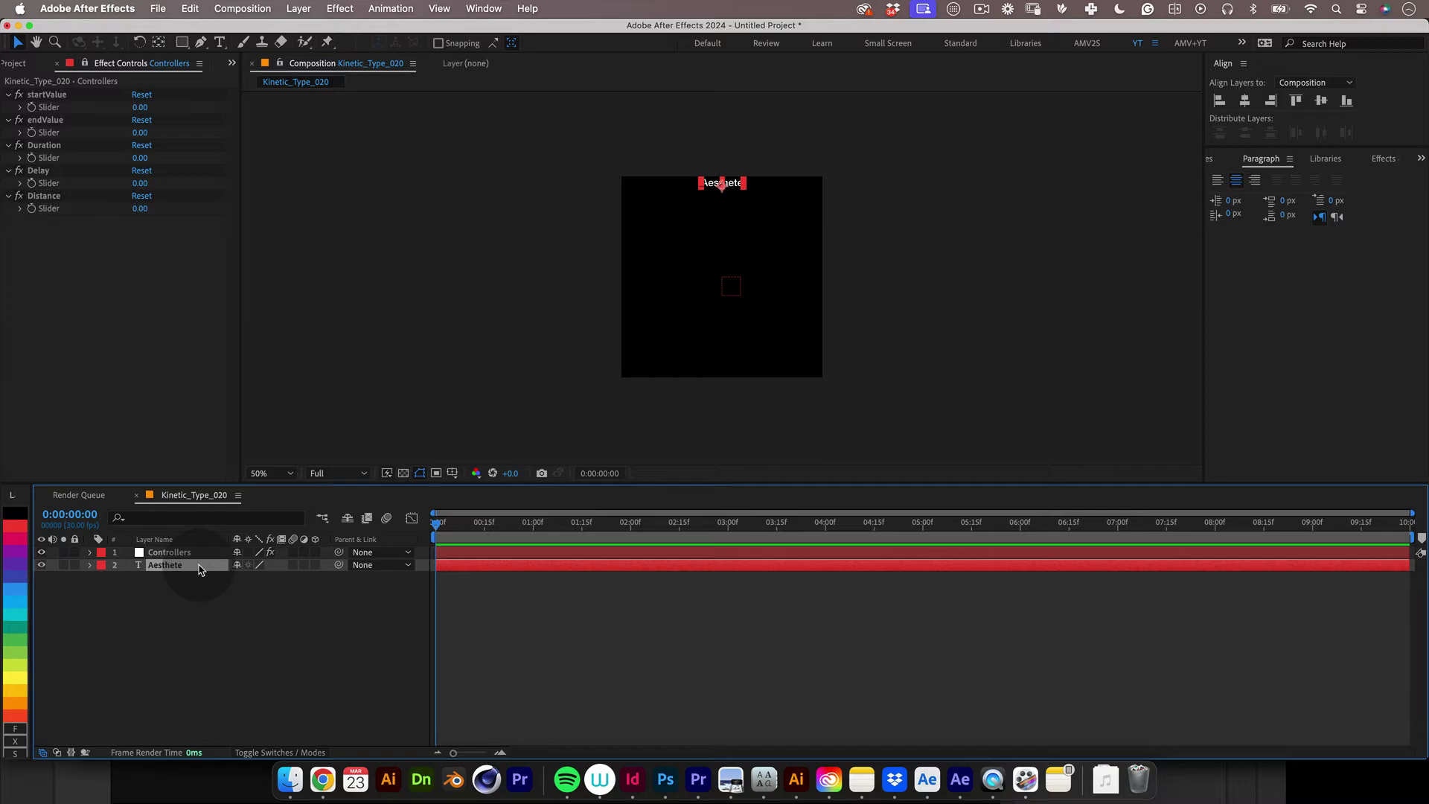
Add a Tracking animator (Animator 1) to Aesthete and select its Tracking Amount
left_click(90, 565)
left_click(325, 580)
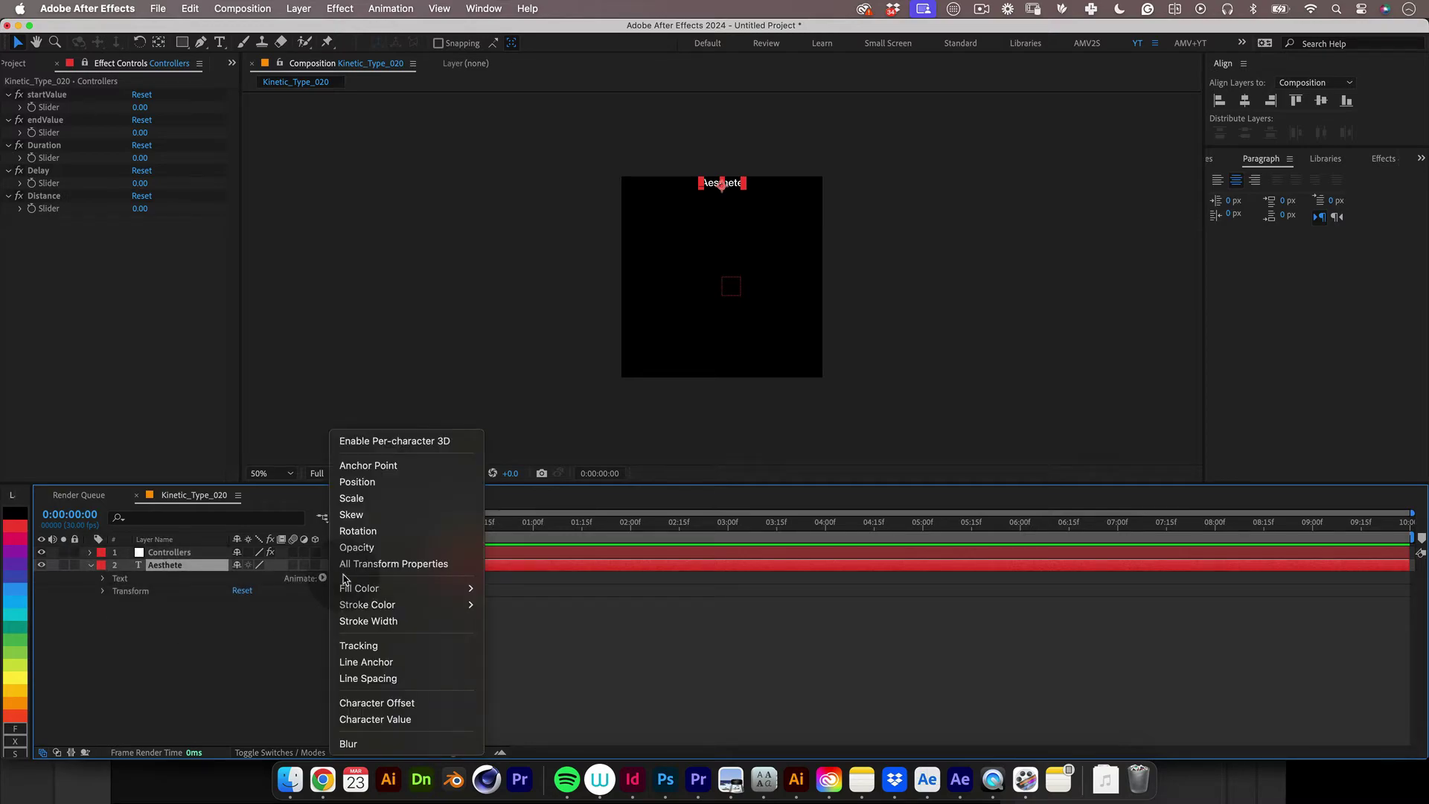
left_click(381, 642)
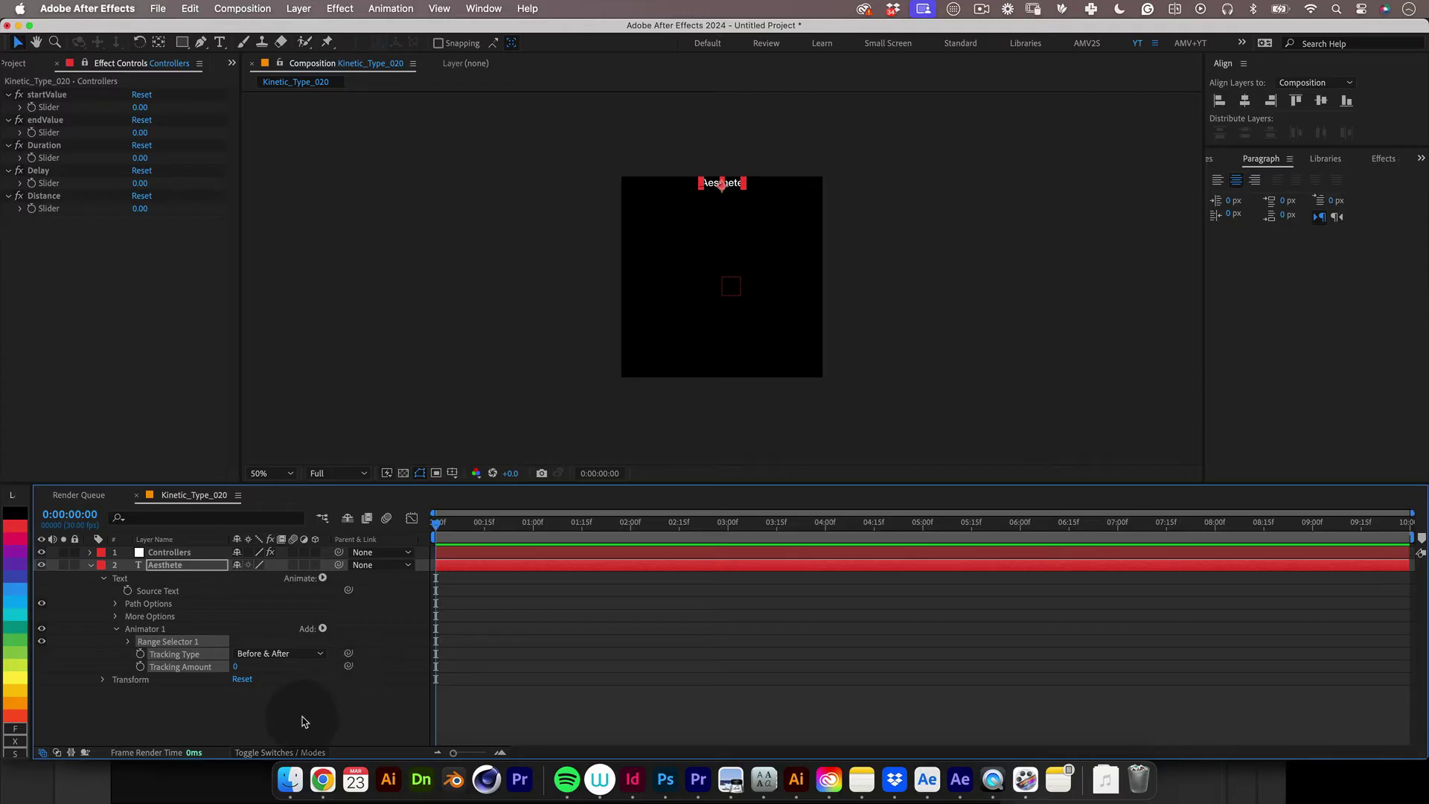
left_click(304, 721)
left_click(182, 667)
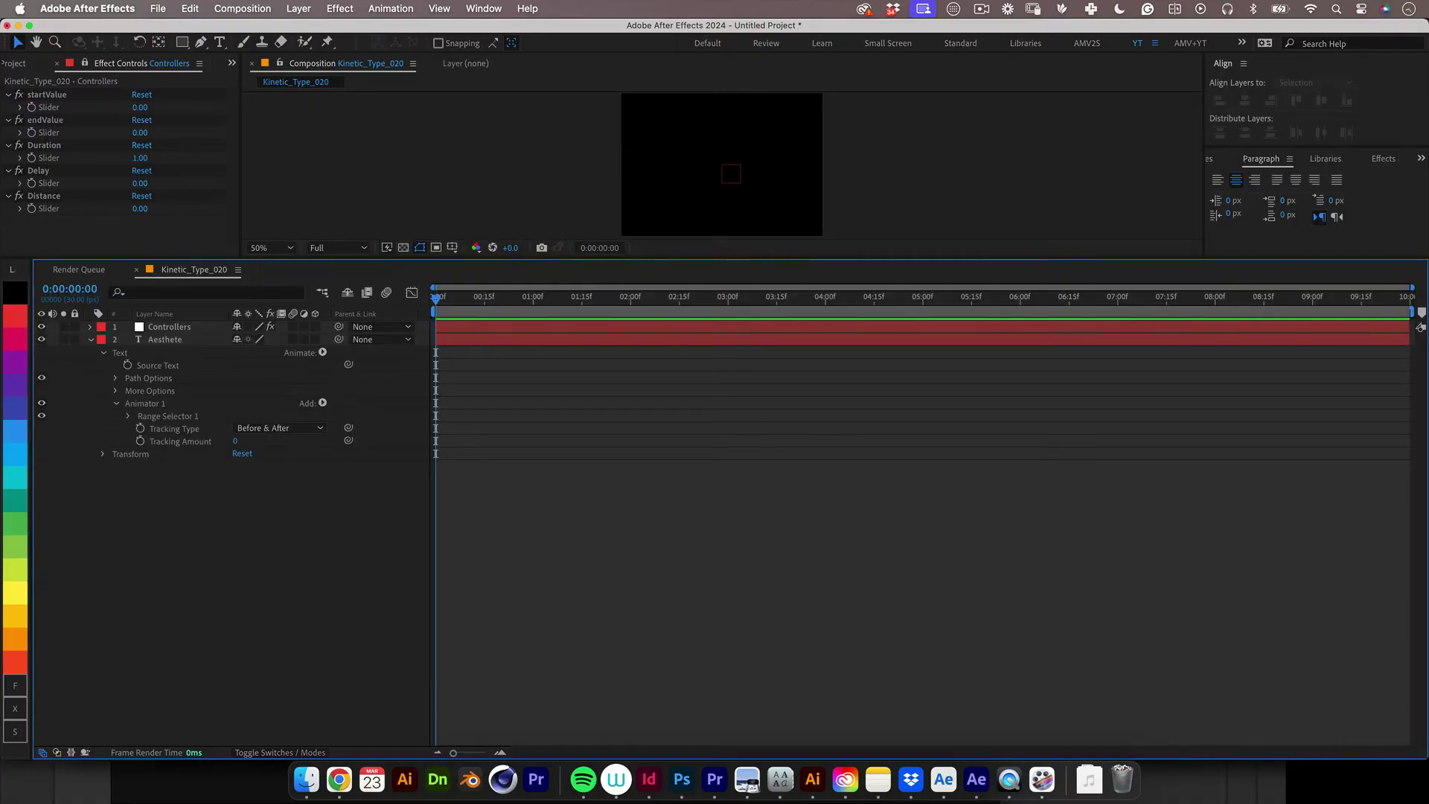
Paste the tracking expression on Tracking Amount and link startValue and endValue to their sliders
left_click(140, 441, "alt")
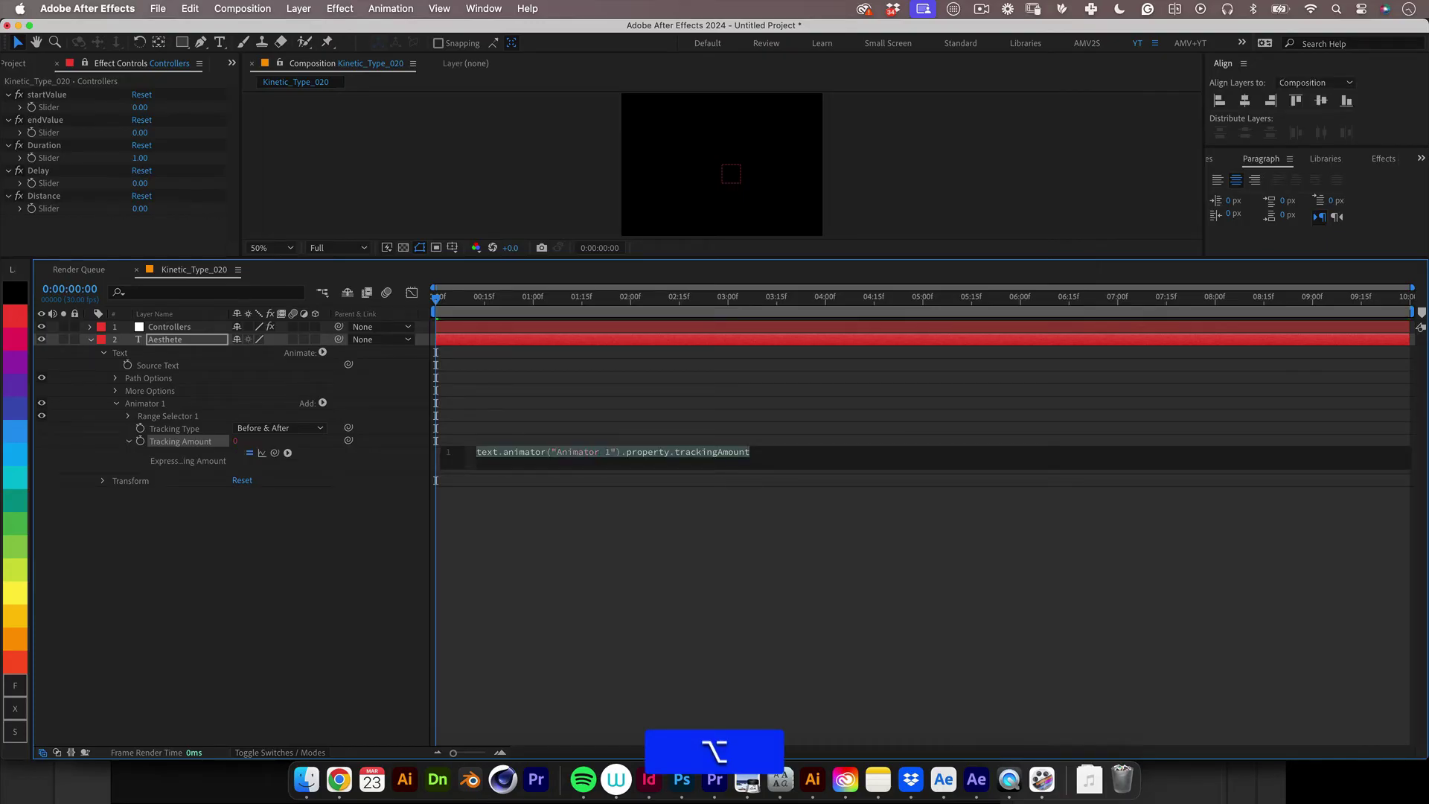
key("alt+super+v")
type("var startValue =  var endValue =  var duration =  var delay =   var indexDelay = (thisLayer.index - 1) * delay; var timeWithDelay = time - indexDelay; var progress = Math.abs(Math.sin((timeWithDelay / duration) * Math.PI)); var currentValue = startValue + progress * (endValue - startValue);  currentValue;")
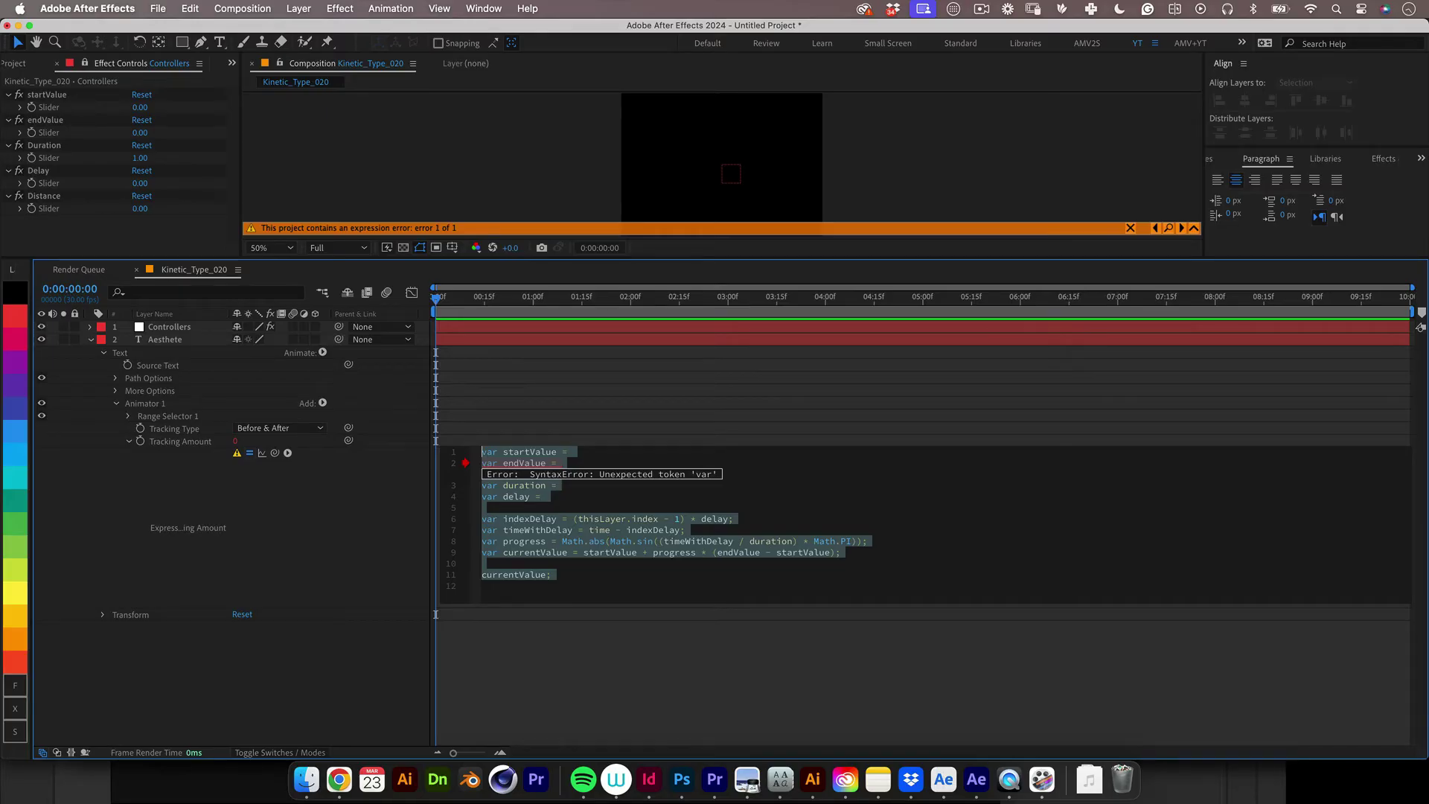
left_click(575, 452)
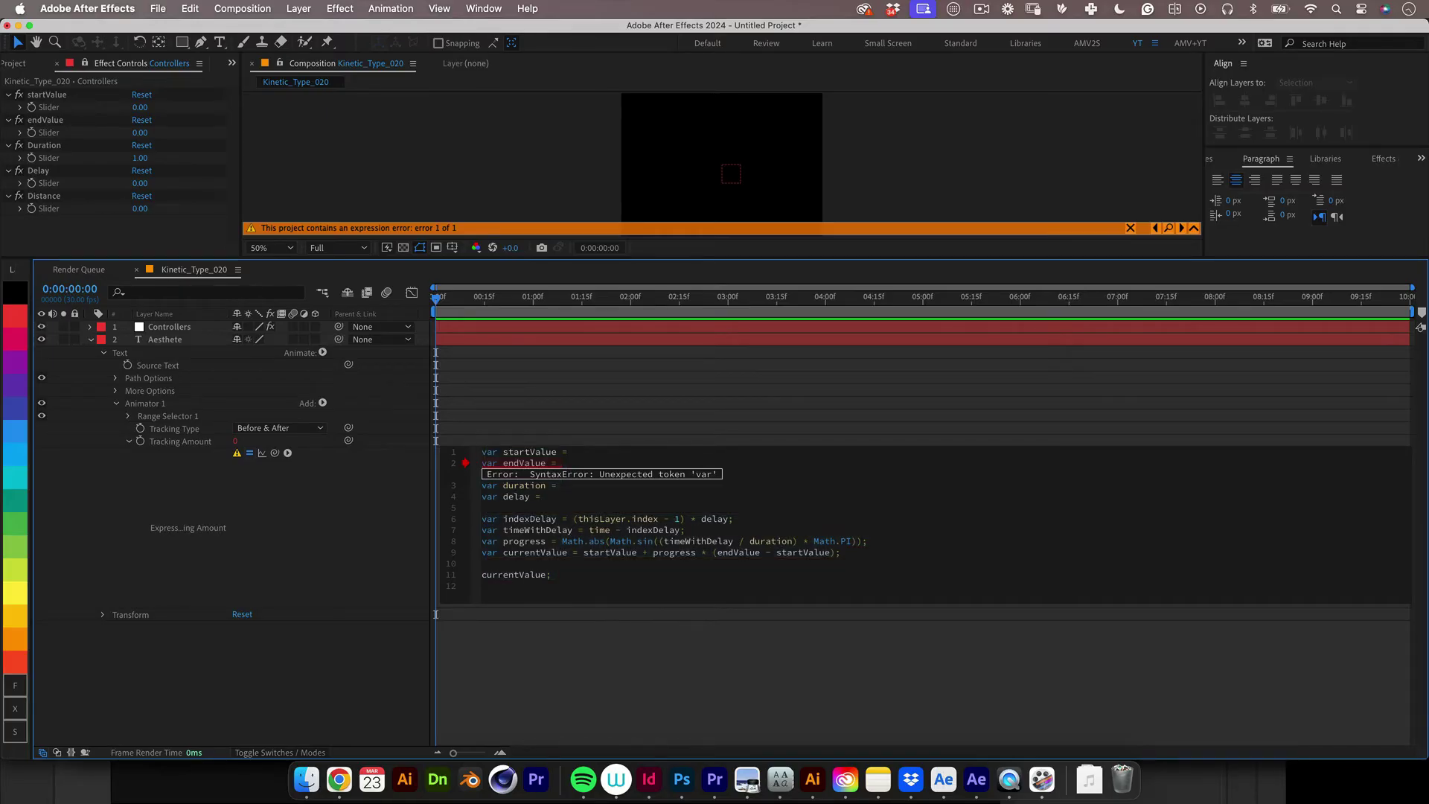
left_click_drag(274, 453, 44, 107)
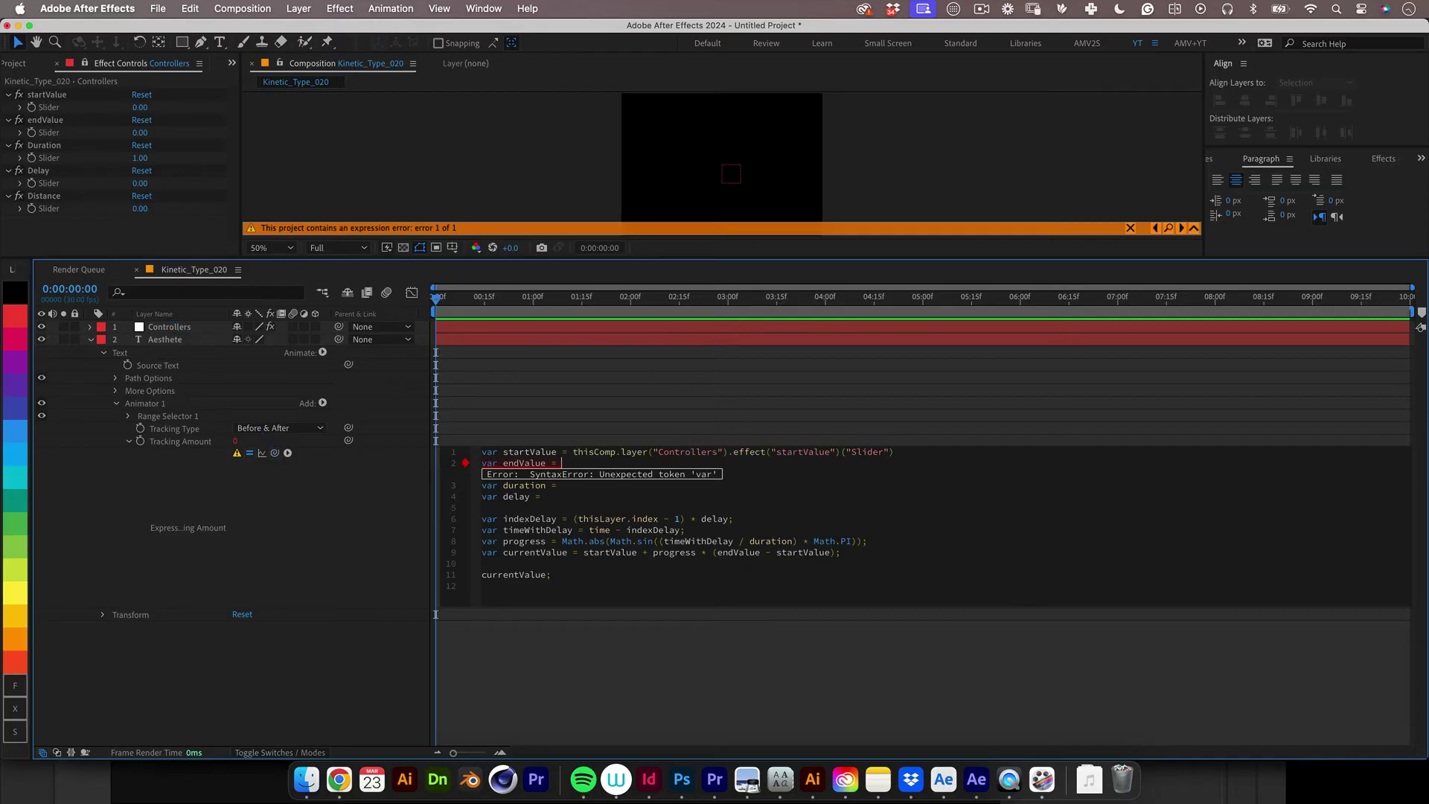
left_click_drag(275, 452, 45, 132)
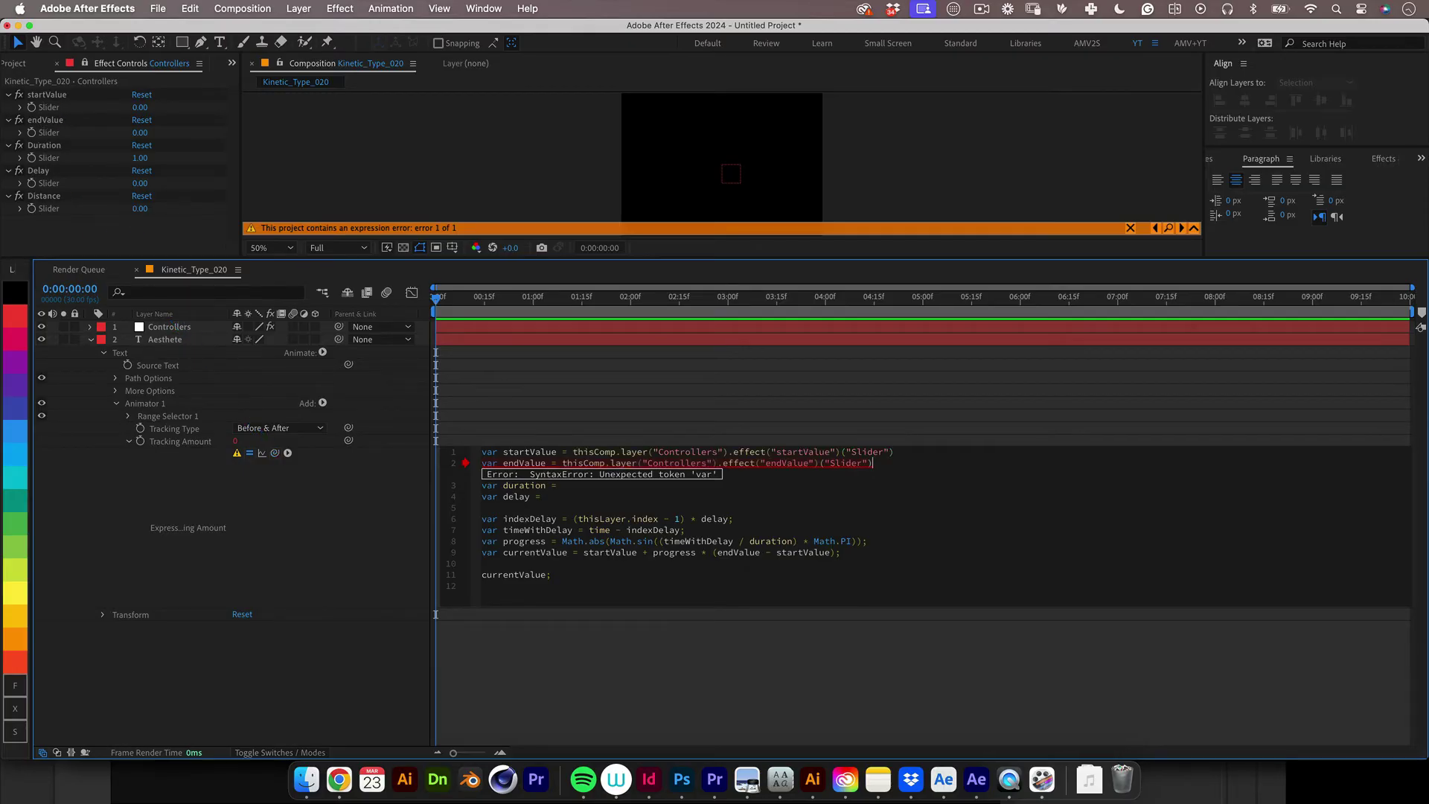
Link duration and delay to their sliders and set the Duration slider to 1
left_click_drag(275, 453, 45, 158)
left_click(140, 158)
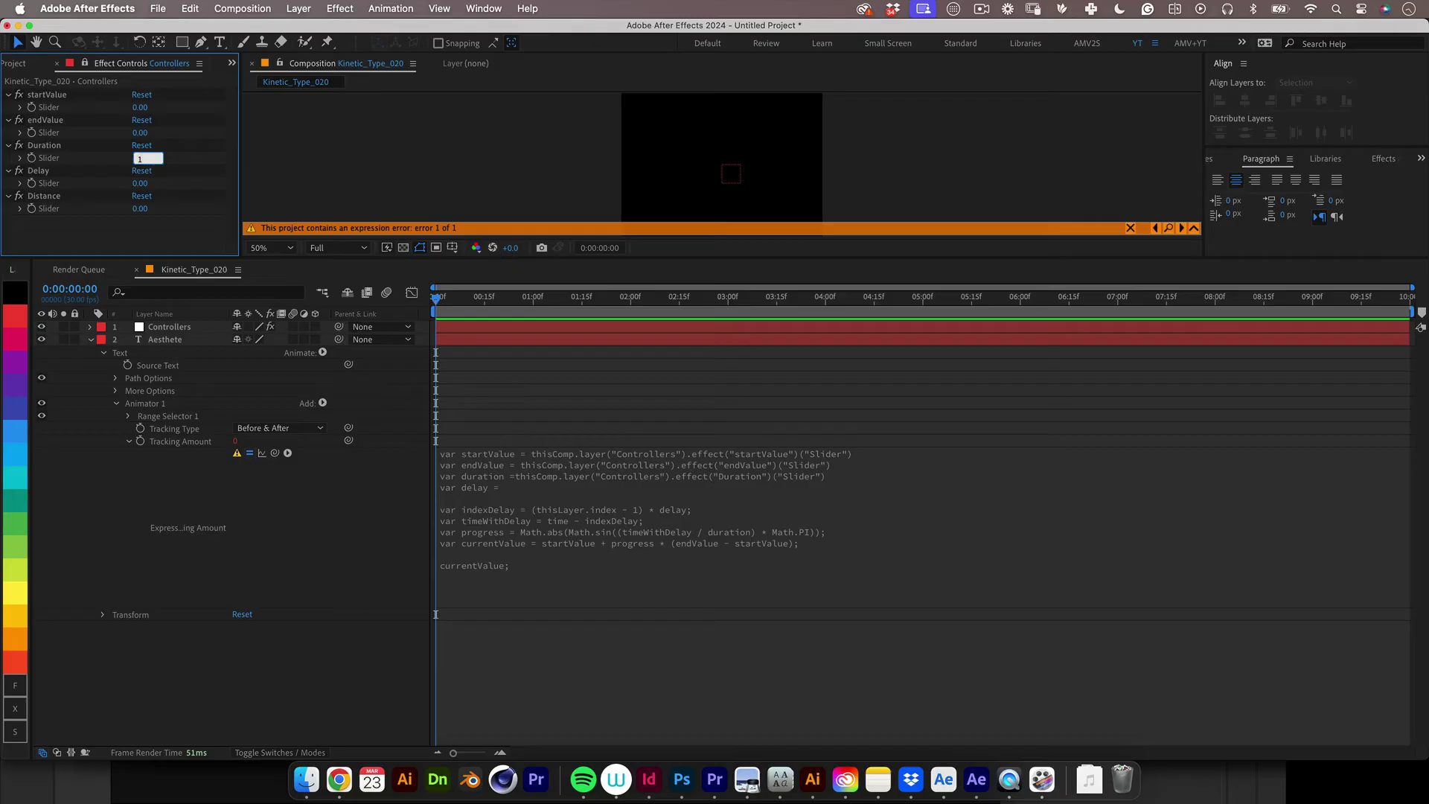
type("1")
left_click(521, 488)
left_click(548, 485)
left_click_drag(275, 452, 73, 182)
left_click(319, 622)
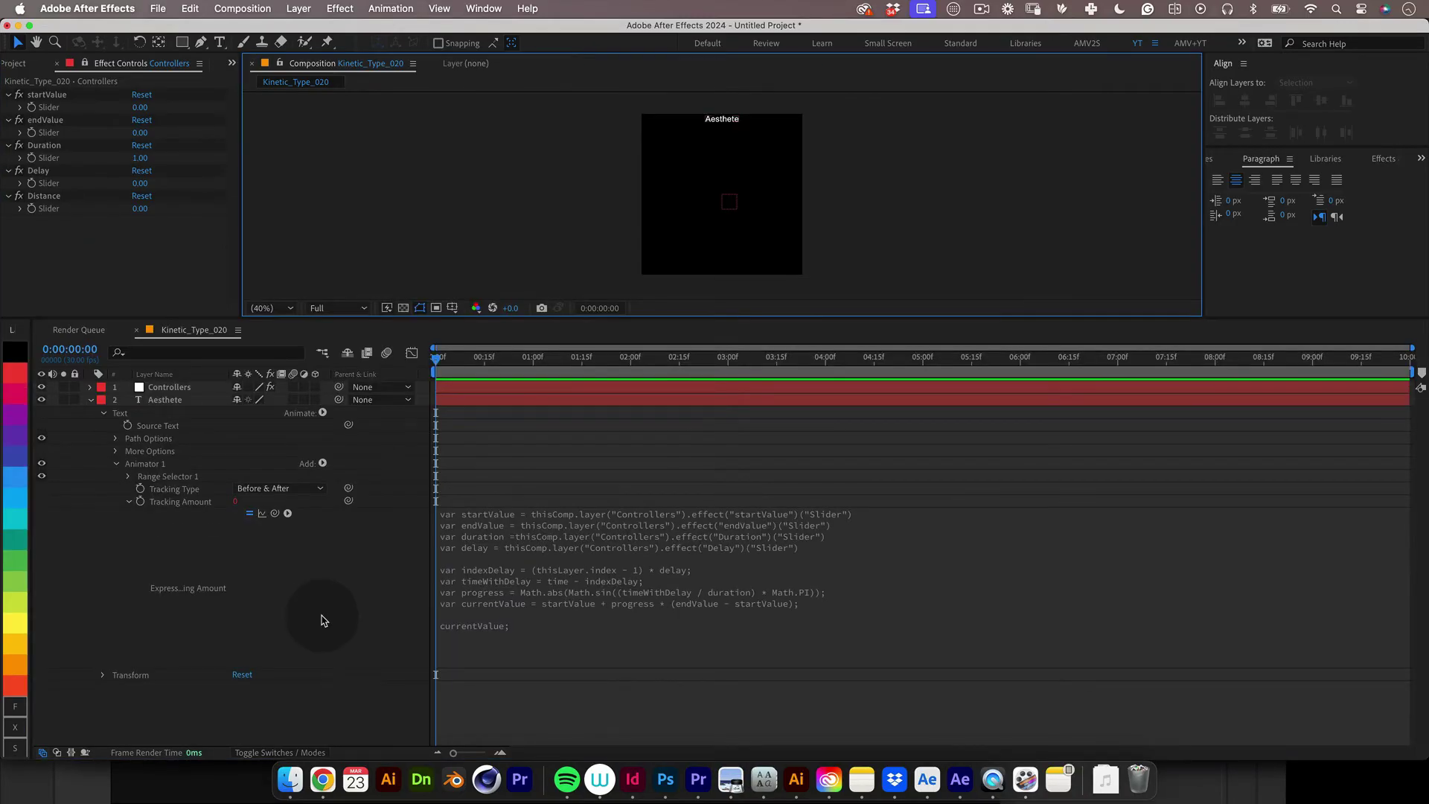
Paste a Position expression on Aesthete and link its ySpacing to the Distance slider
left_click(116, 463)
left_click(104, 477)
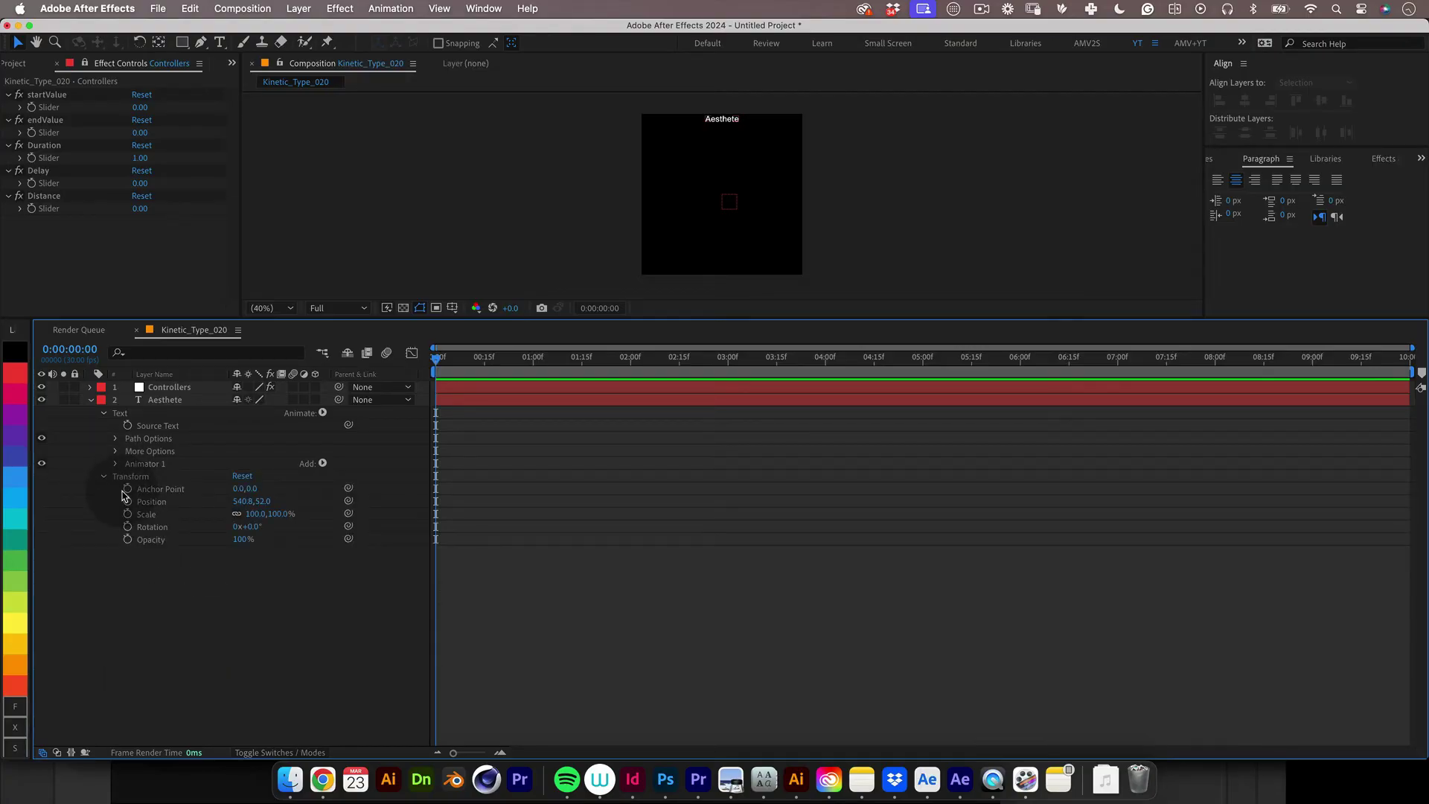
left_click(142, 503)
left_click(130, 506, "alt")
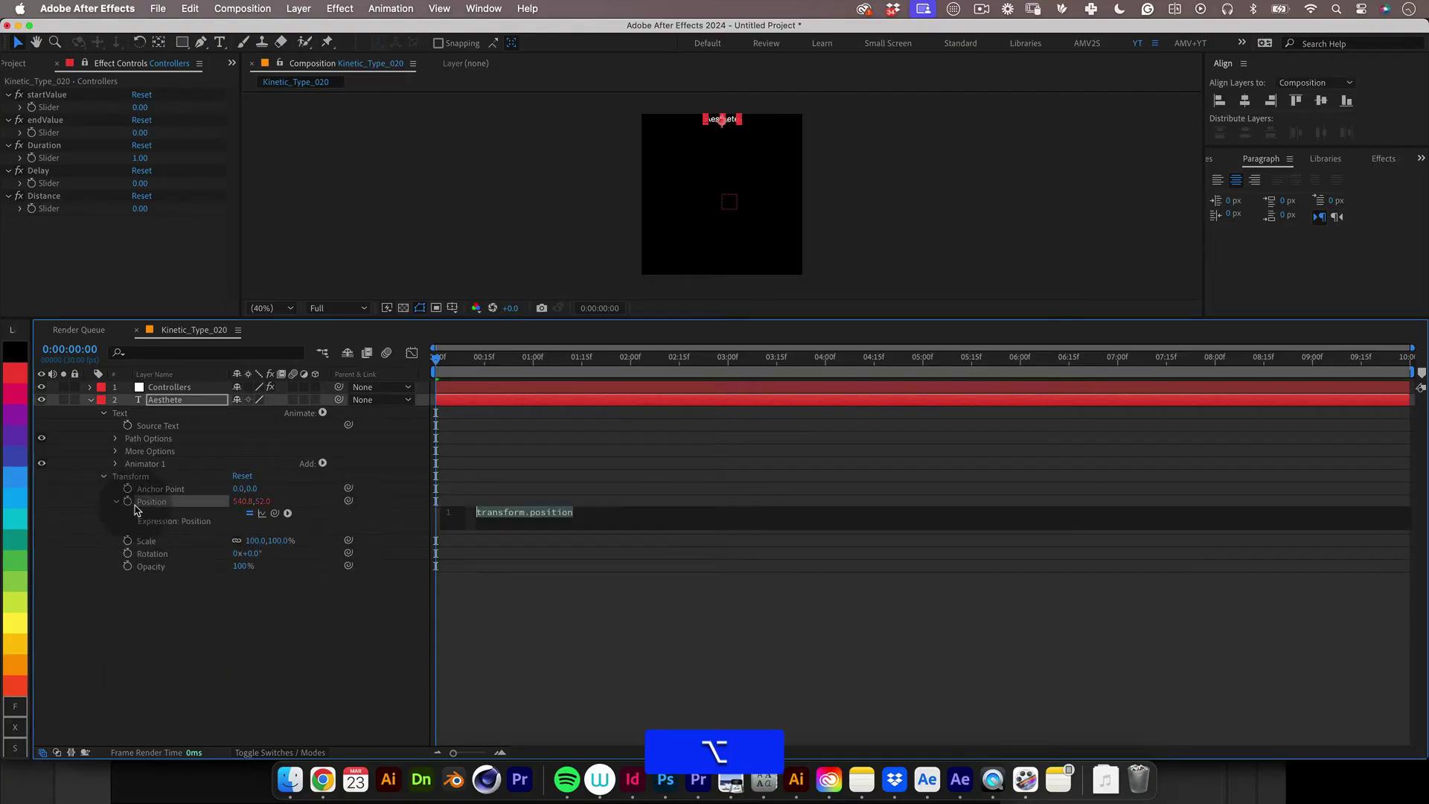
key("super+v")
left_click(447, 660)
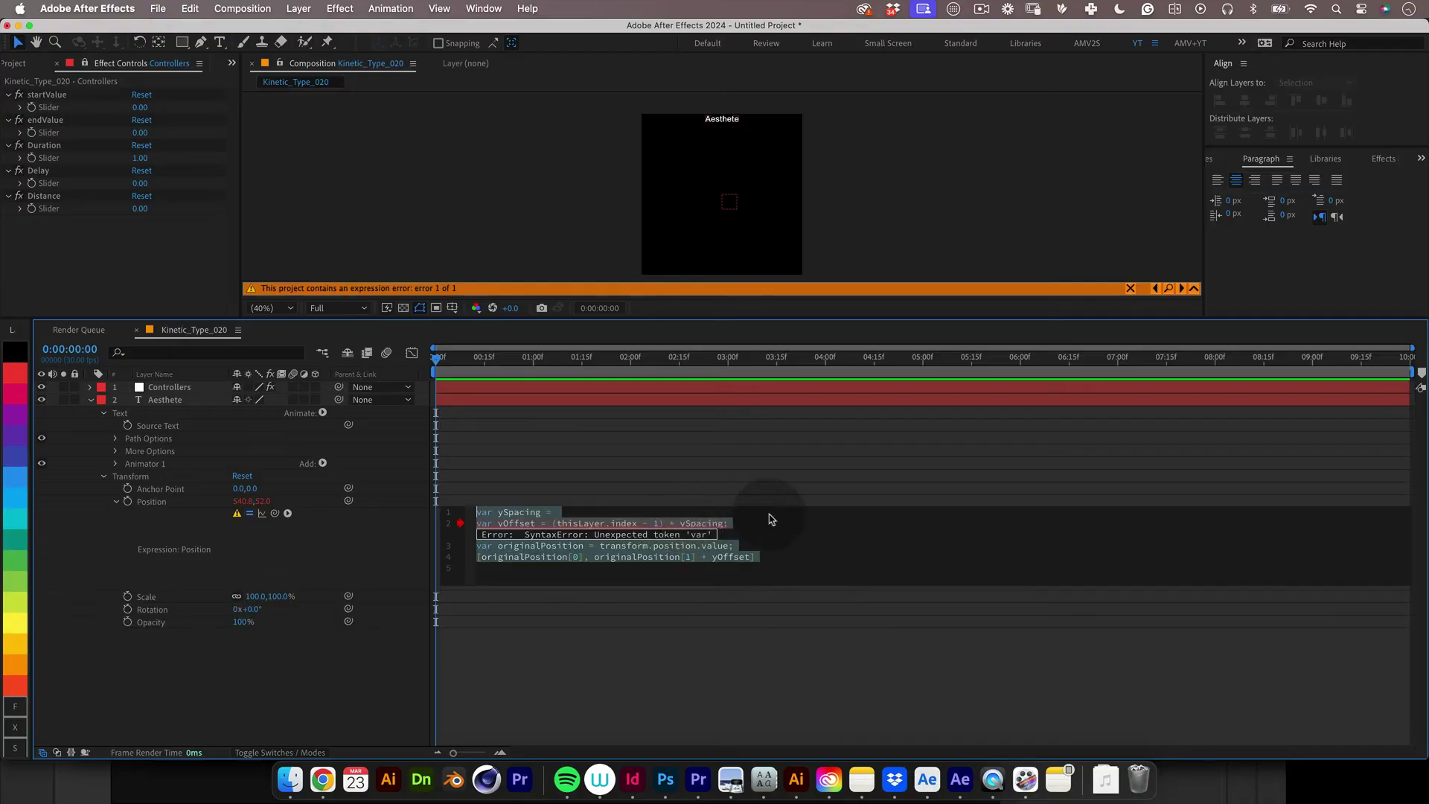
left_click(590, 505)
left_click(515, 535)
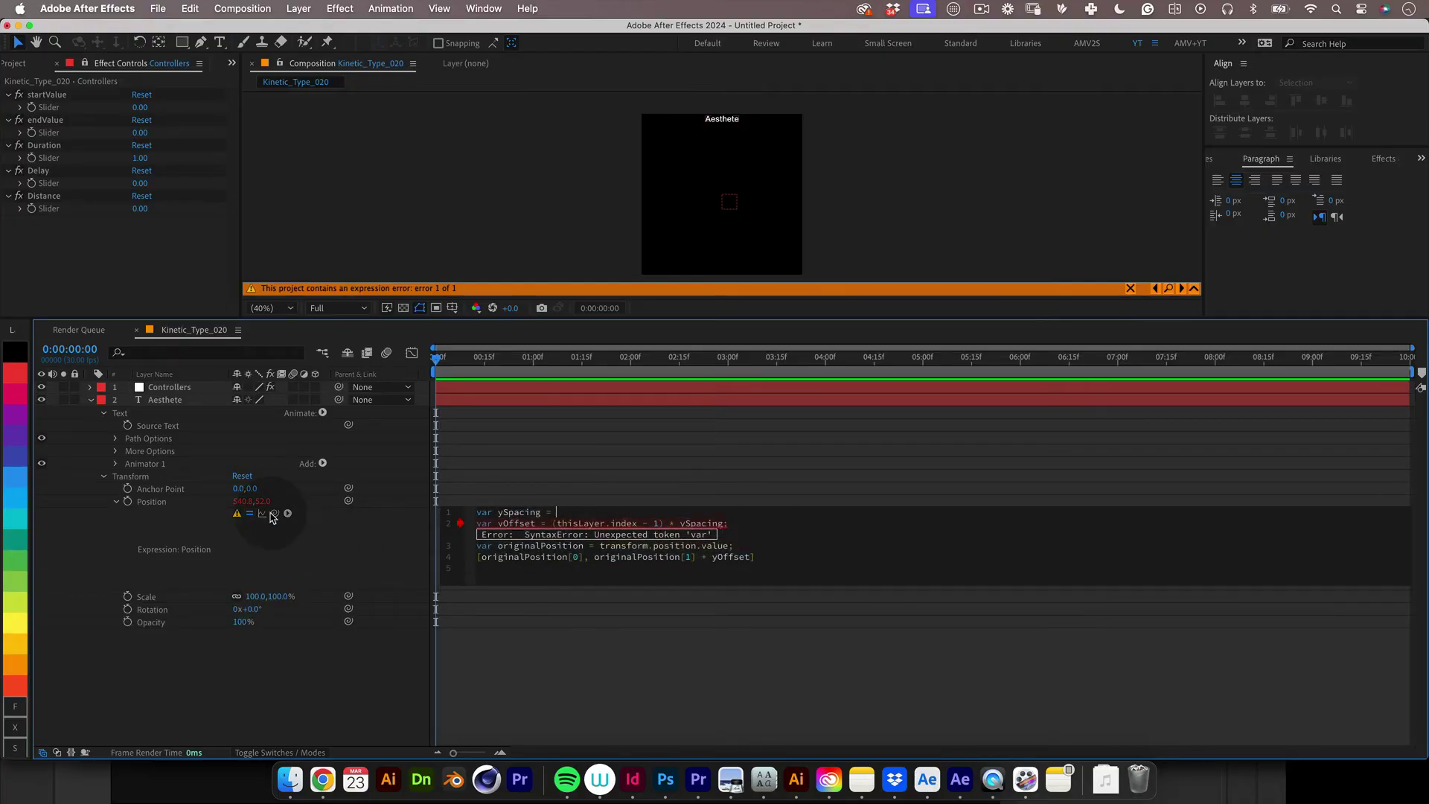
left_click_drag(271, 515, 64, 211)
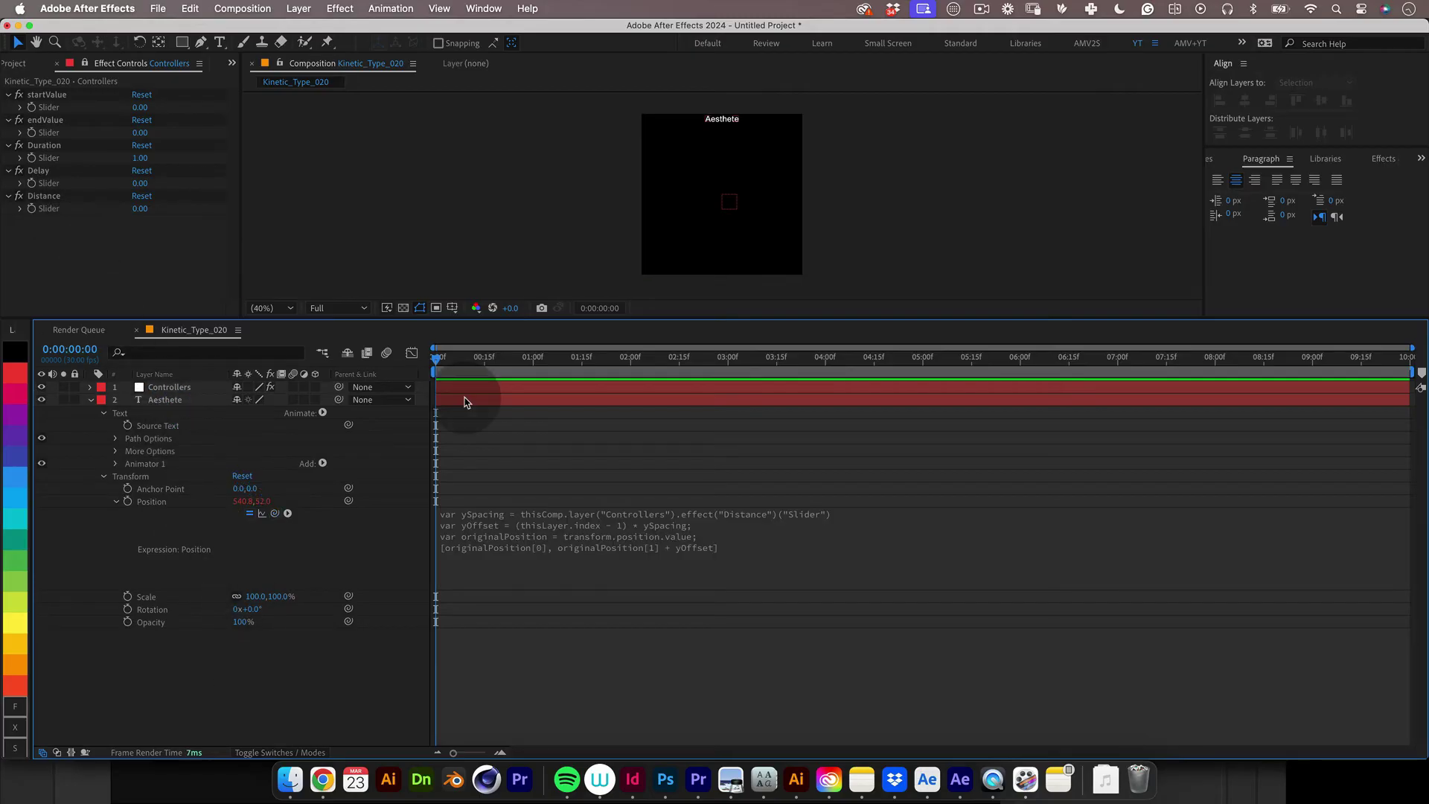
Preview the animation, then undo the last change
key("0")
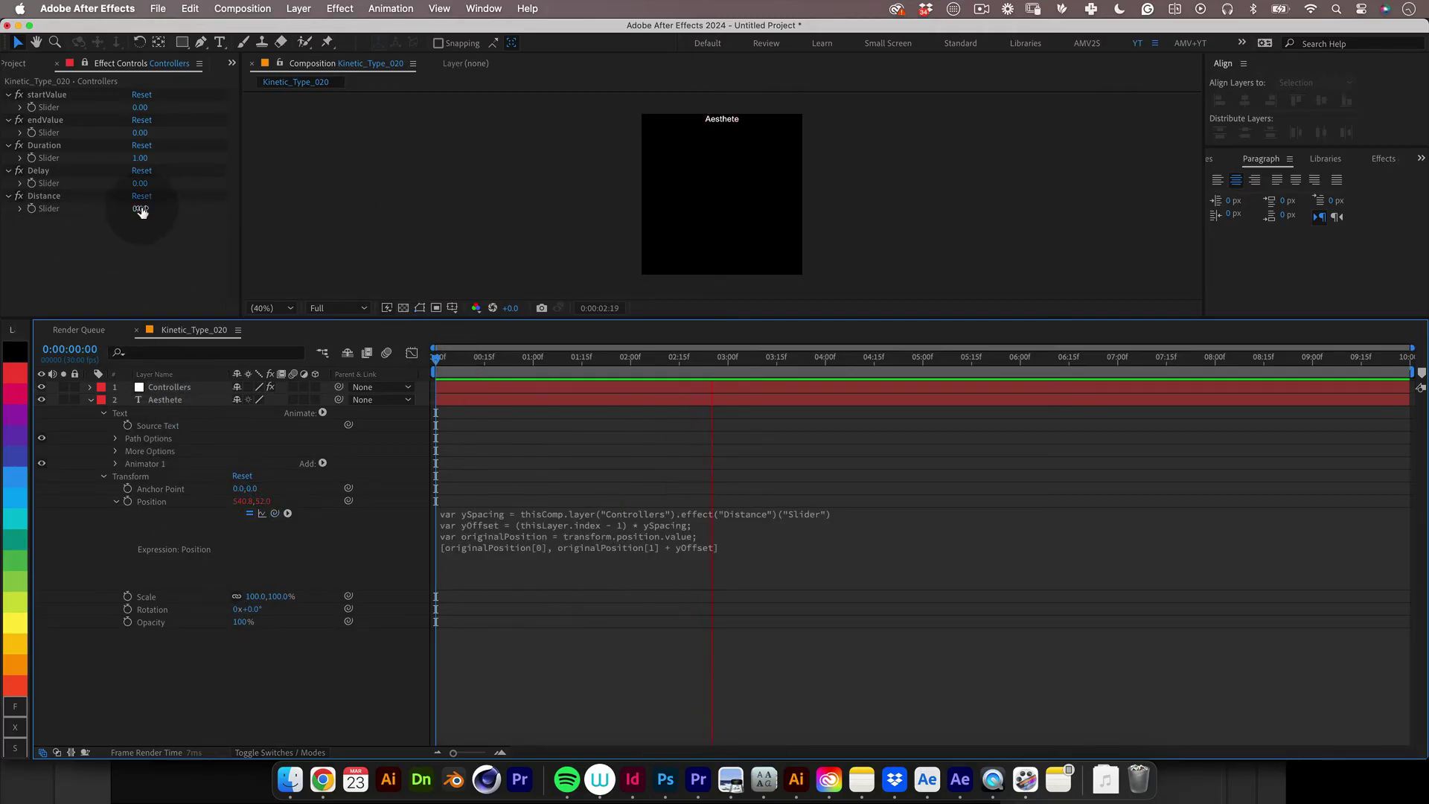
left_click(142, 211)
key("cmd+z")
key("Return")
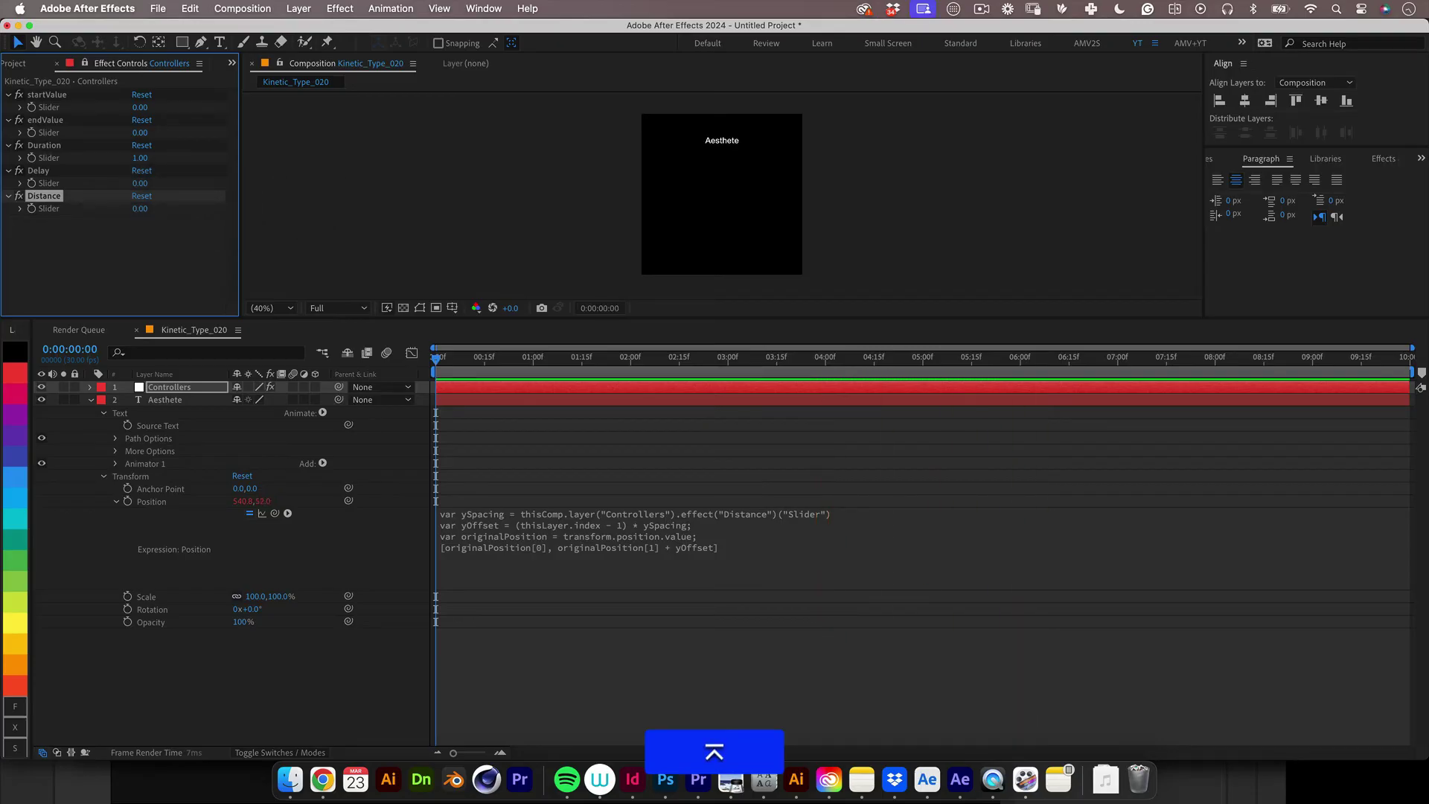
Scrub endValue to 109, Duration to 3.00, Delay to 0.20, then collapse Aesthete
left_click_drag(140, 184, 143, 155)
left_click_drag(140, 133, 223, 201)
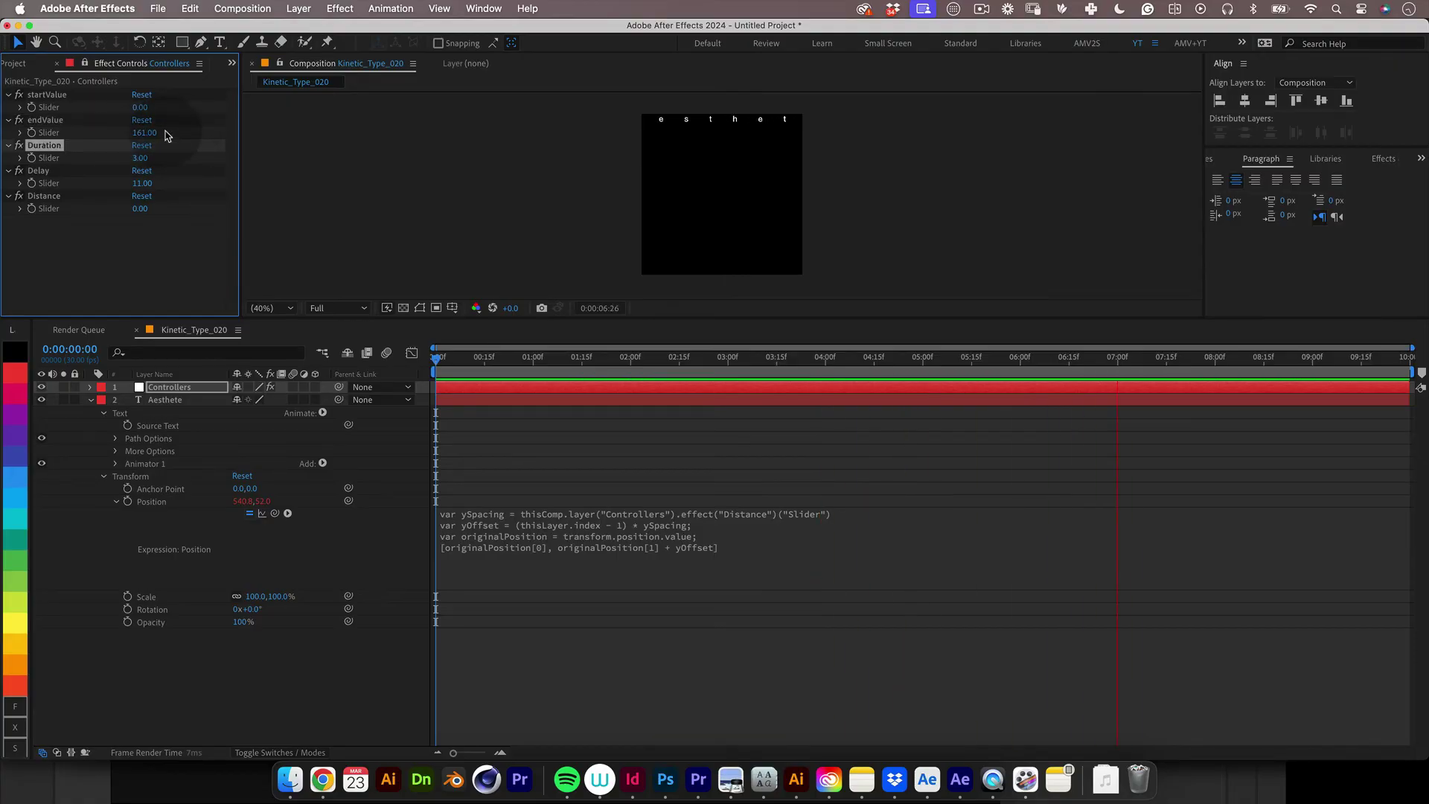
left_click_drag(145, 133, 127, 134)
left_click(160, 401)
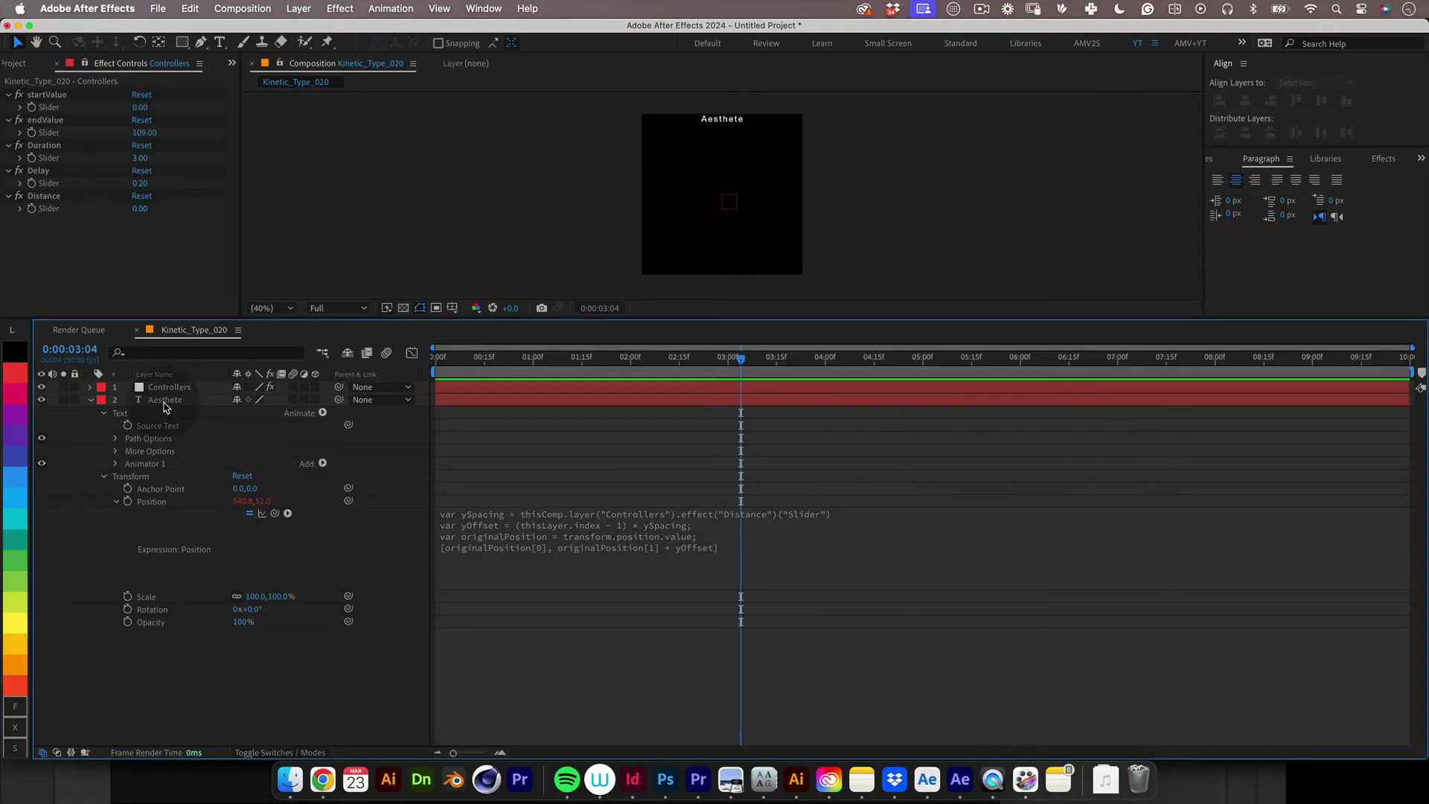
left_click(89, 401)
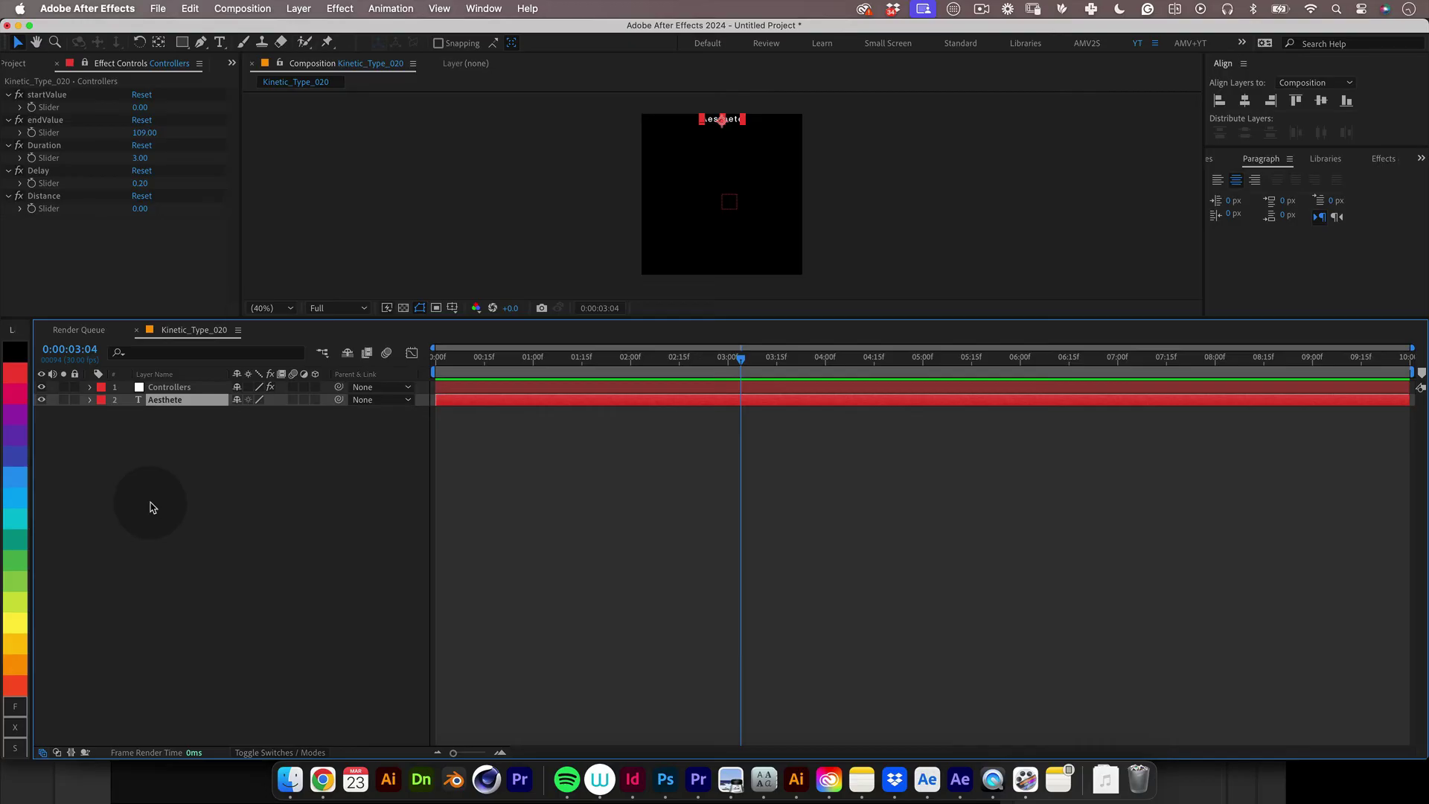
Duplicate the Aesthete layer twice and spread the copies apart with the Distance slider
key("super+d")
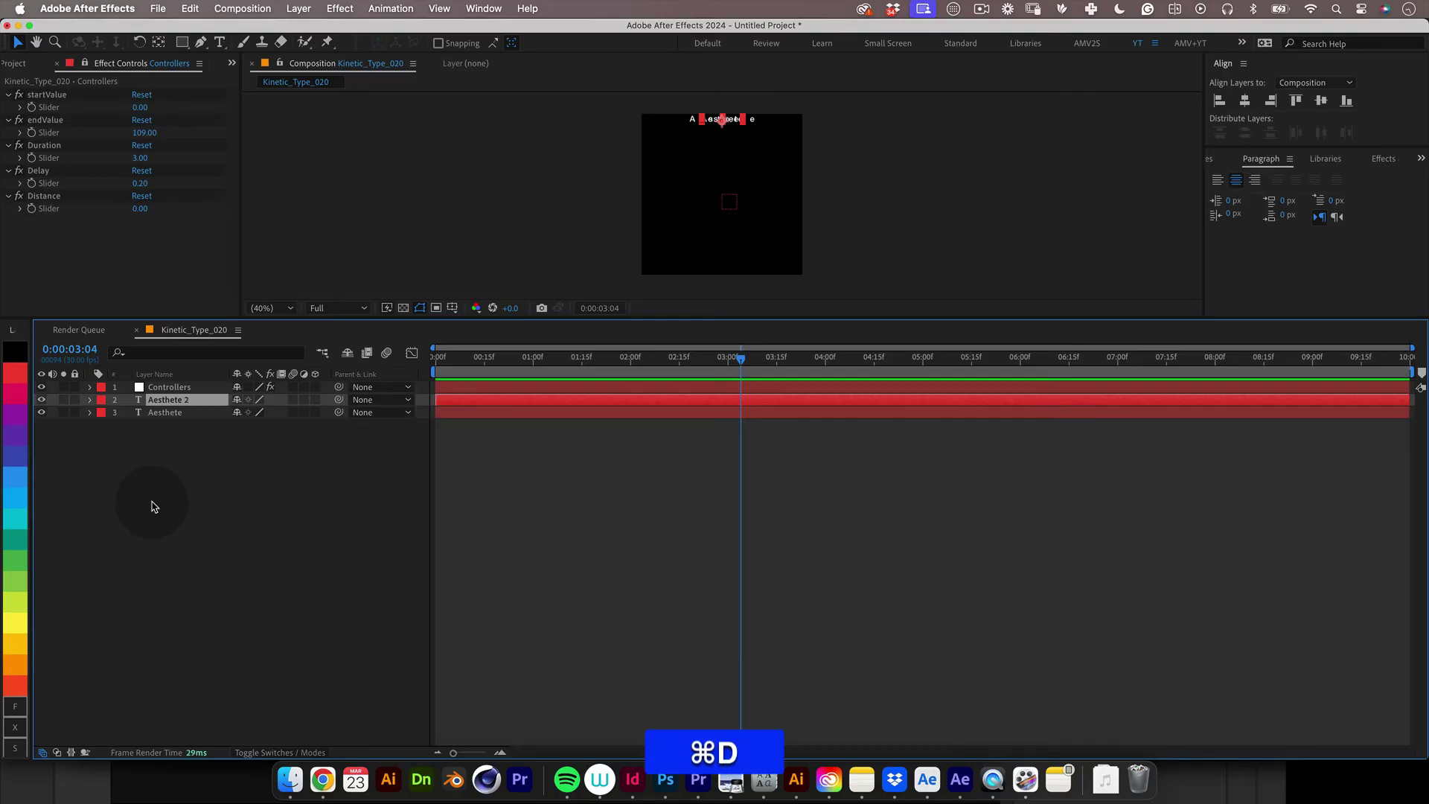
key("super+d")
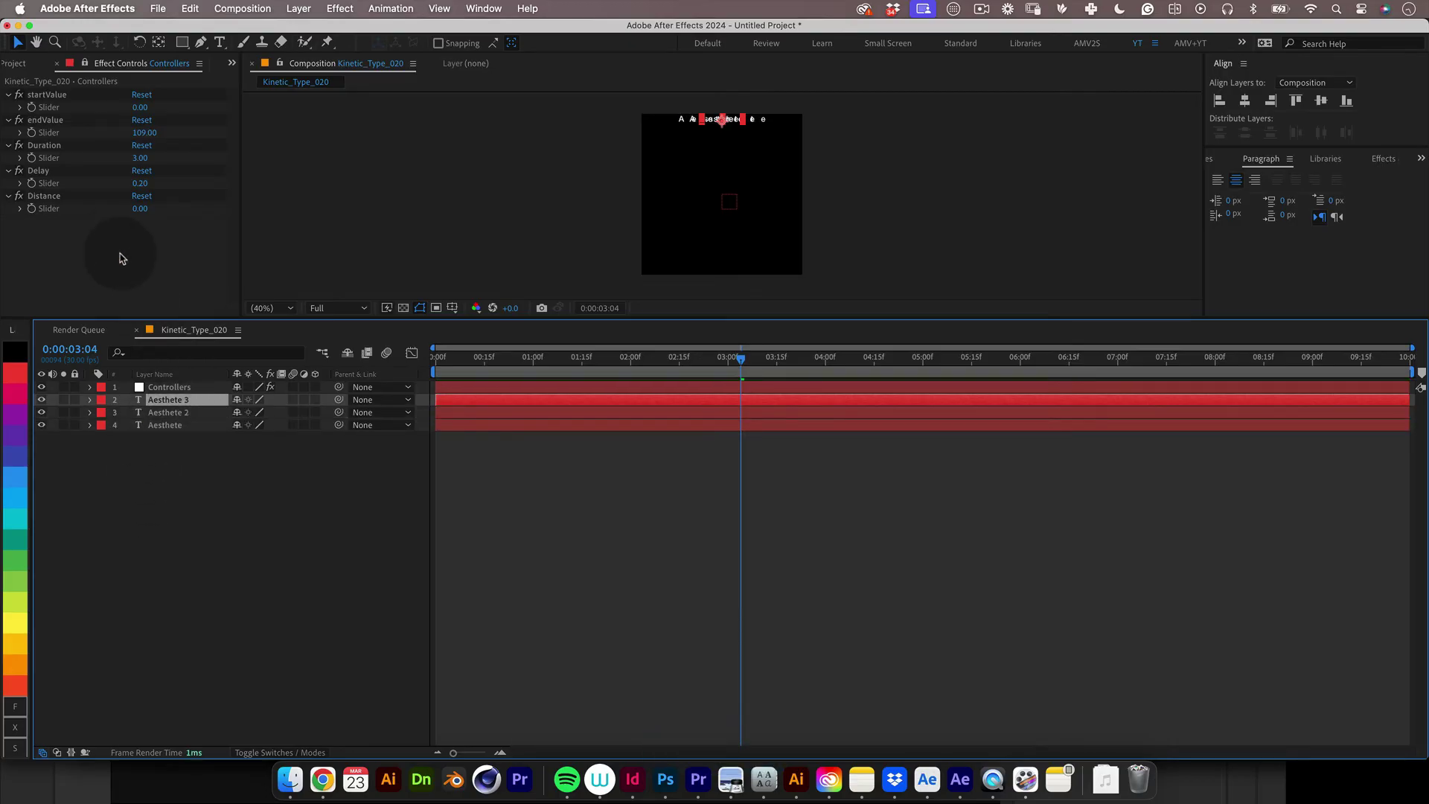
left_click_drag(137, 216, 165, 200)
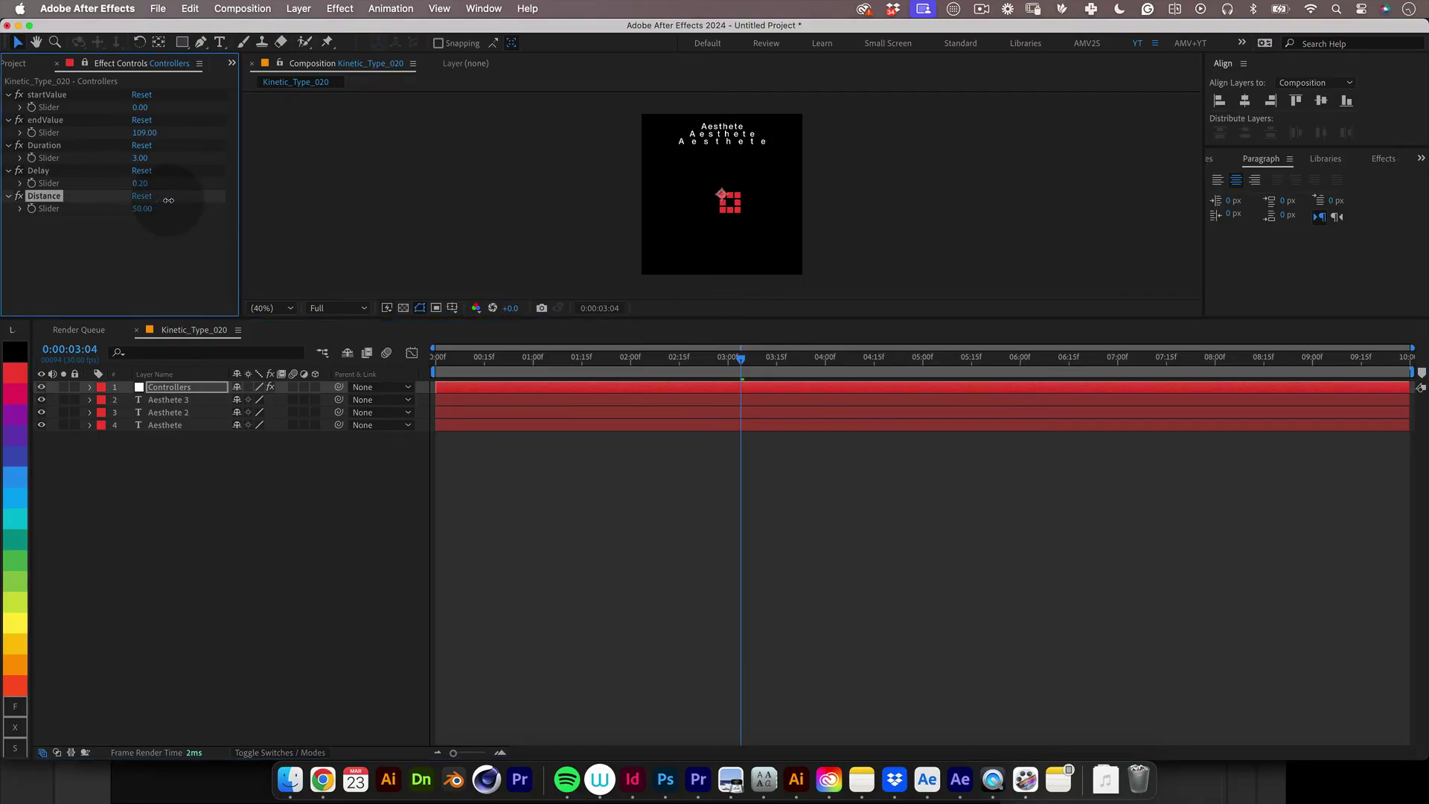
left_click_drag(171, 200, 171, 200)
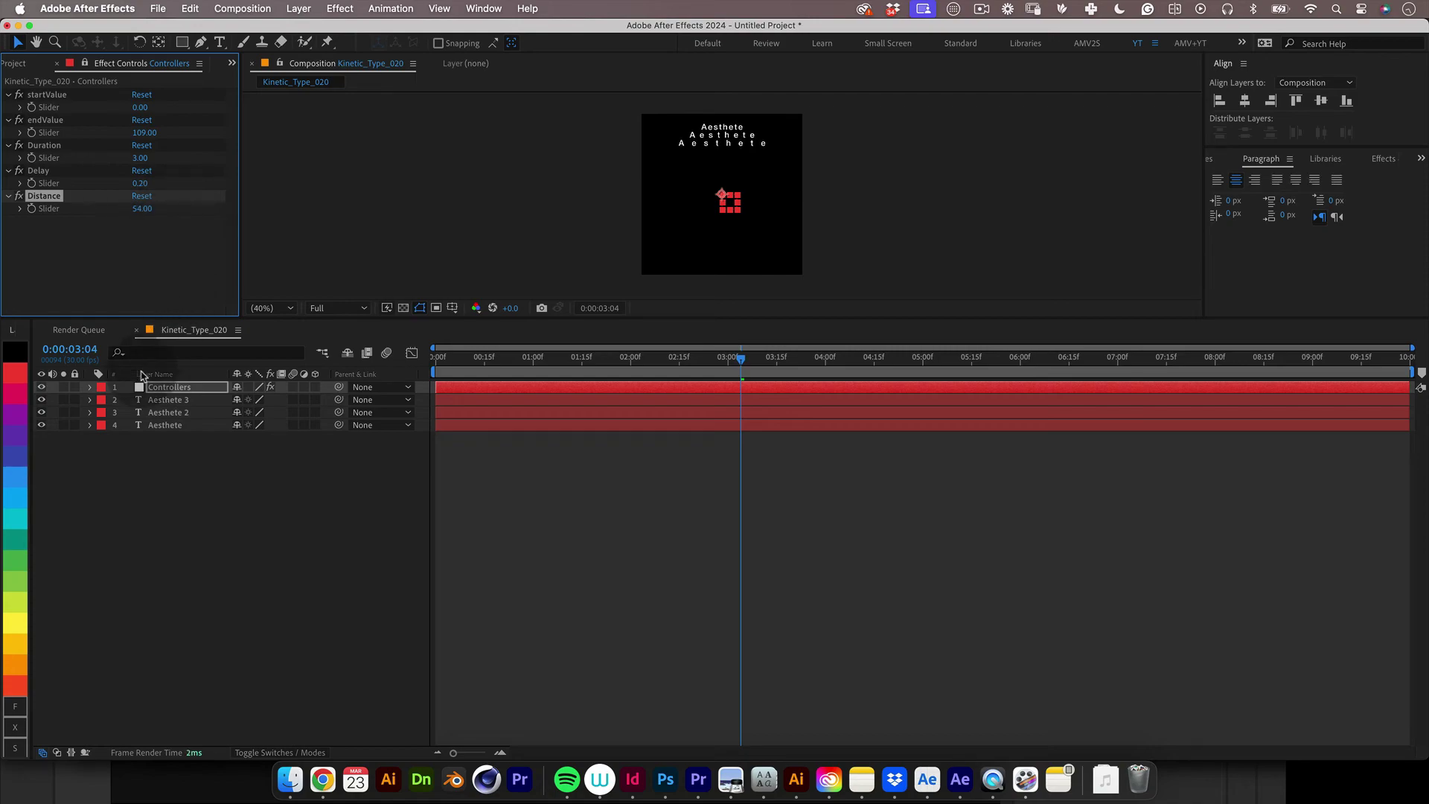
Select the original Aesthete layer and duplicate it up to 20 stacked text copies
left_click(160, 425)
left_click(170, 387)
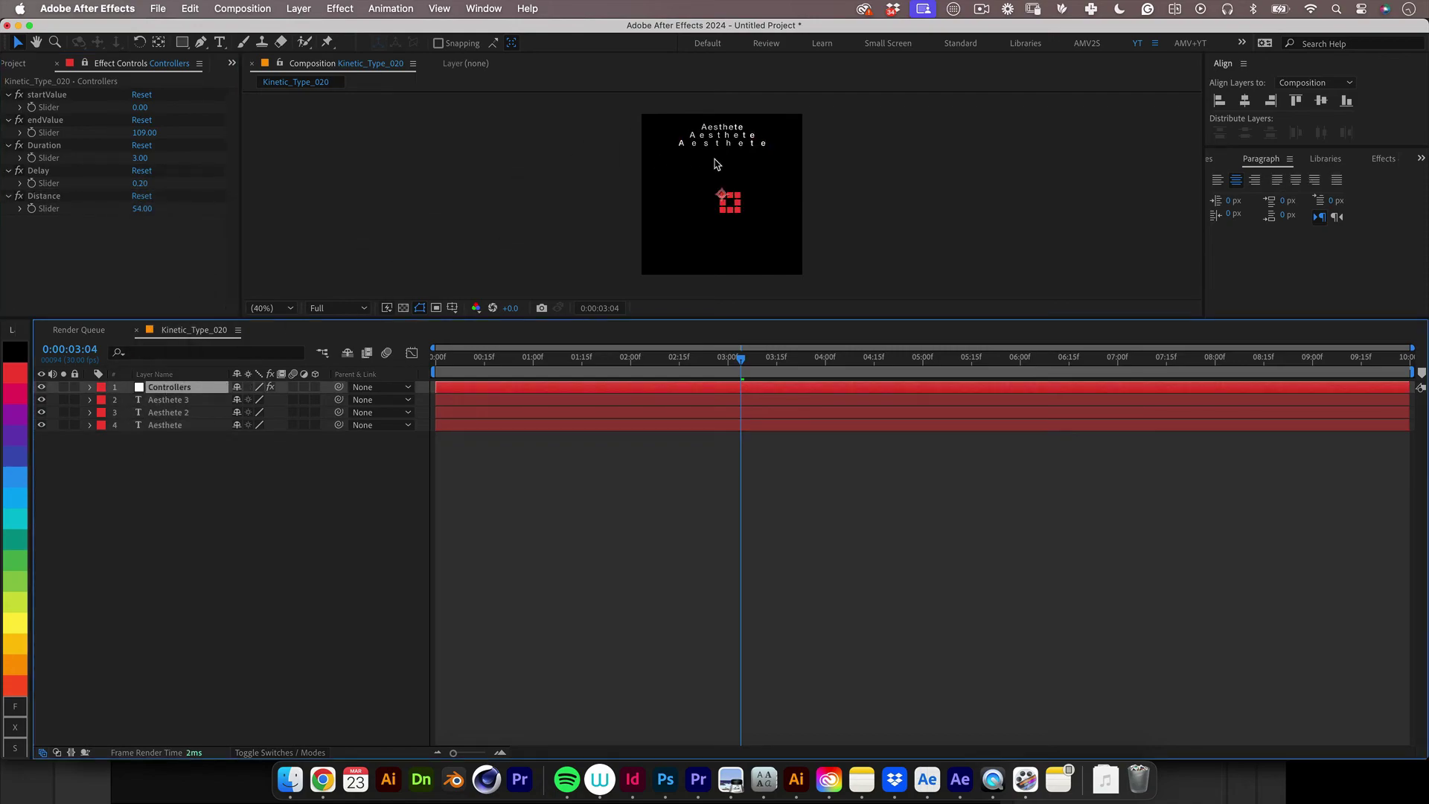
left_click(159, 425)
left_click(167, 400, "shift")
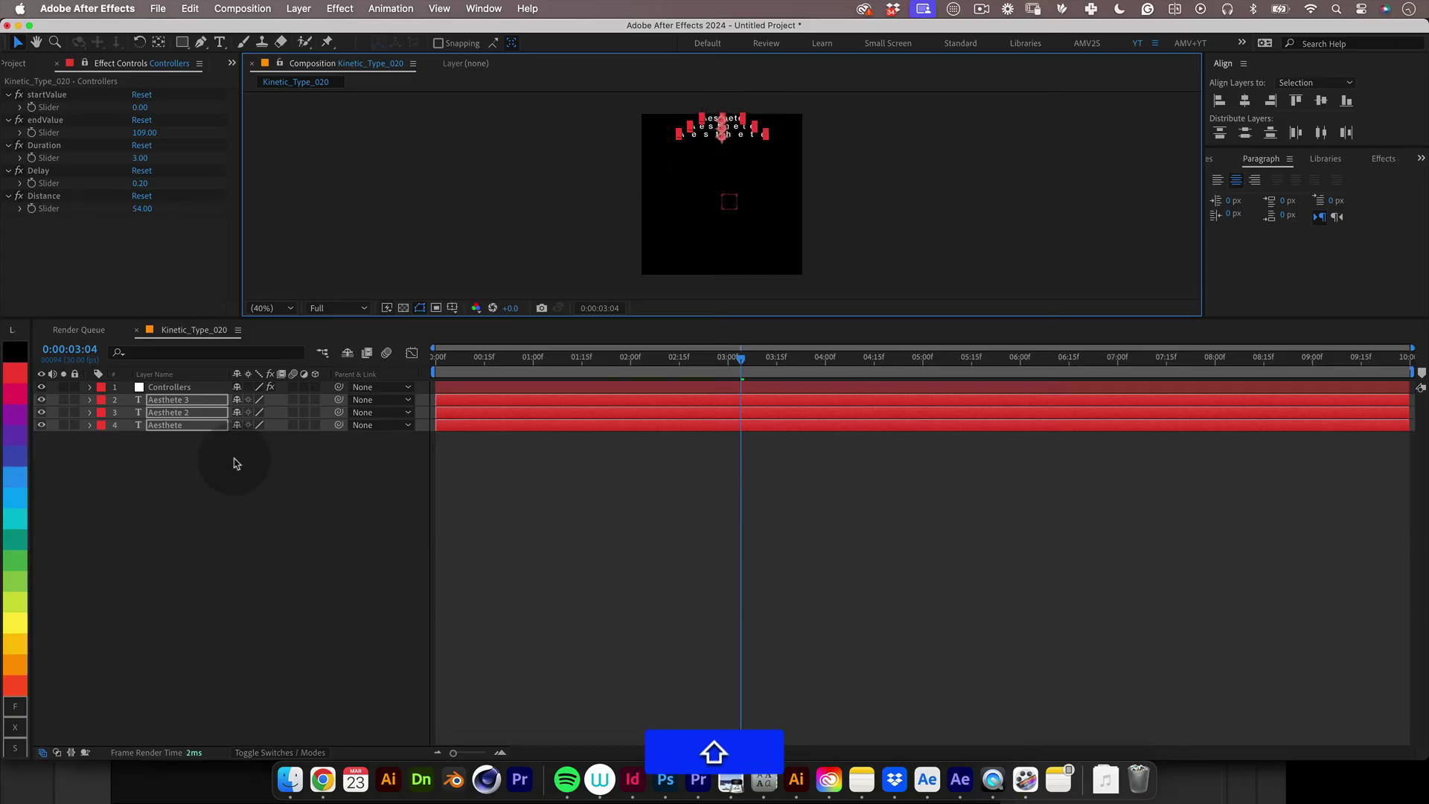
left_click(169, 425)
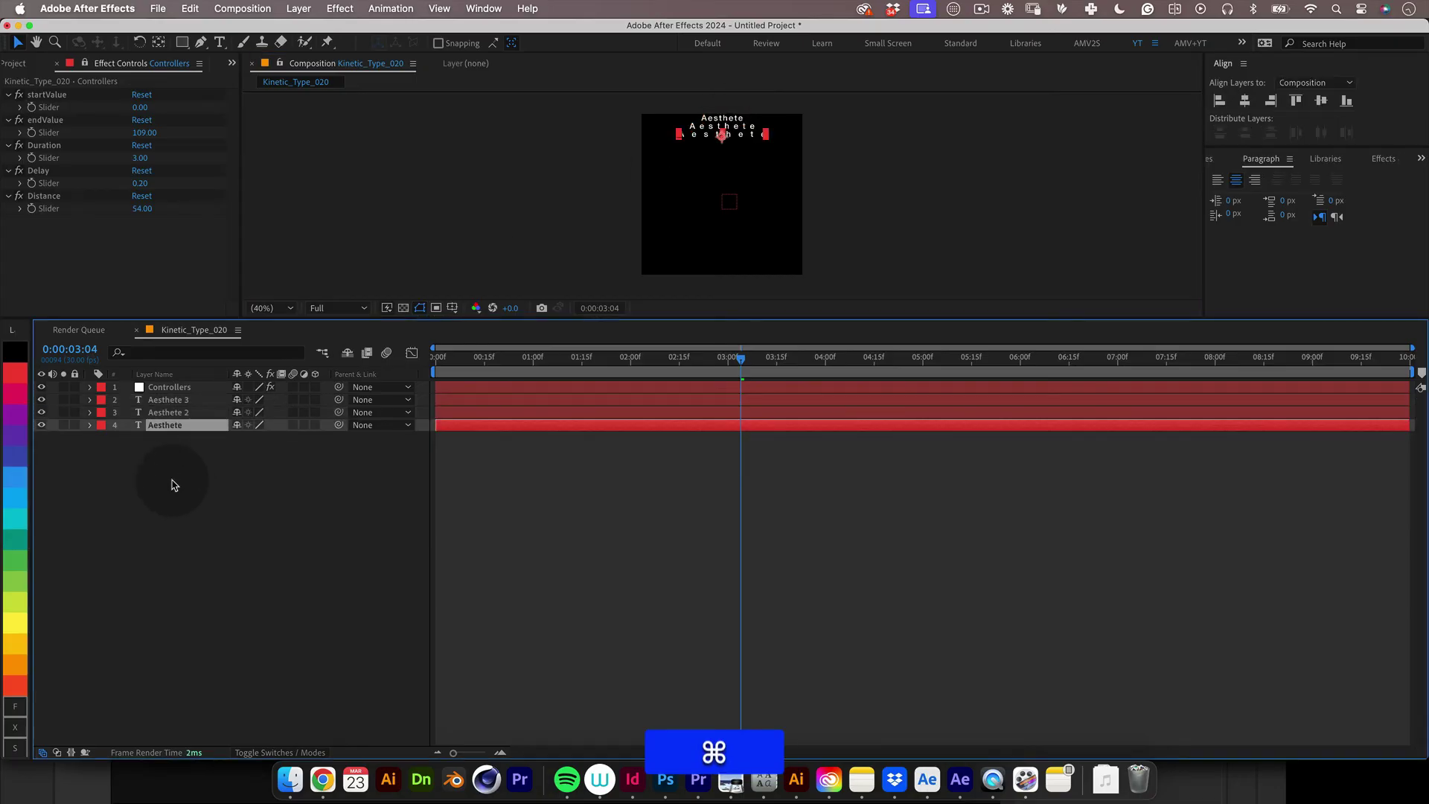
key("super+d")
key("super+d")
key("super+d")
key("super+d")
key("super+d")
key("super+d")
key("super+d")
key("super+d")
key("super+d")
key("super+d")
key("super+d")
key("super+d")
key("super+d")
key("super+d")
key("super+d")
key("super+d")
key("super+d")
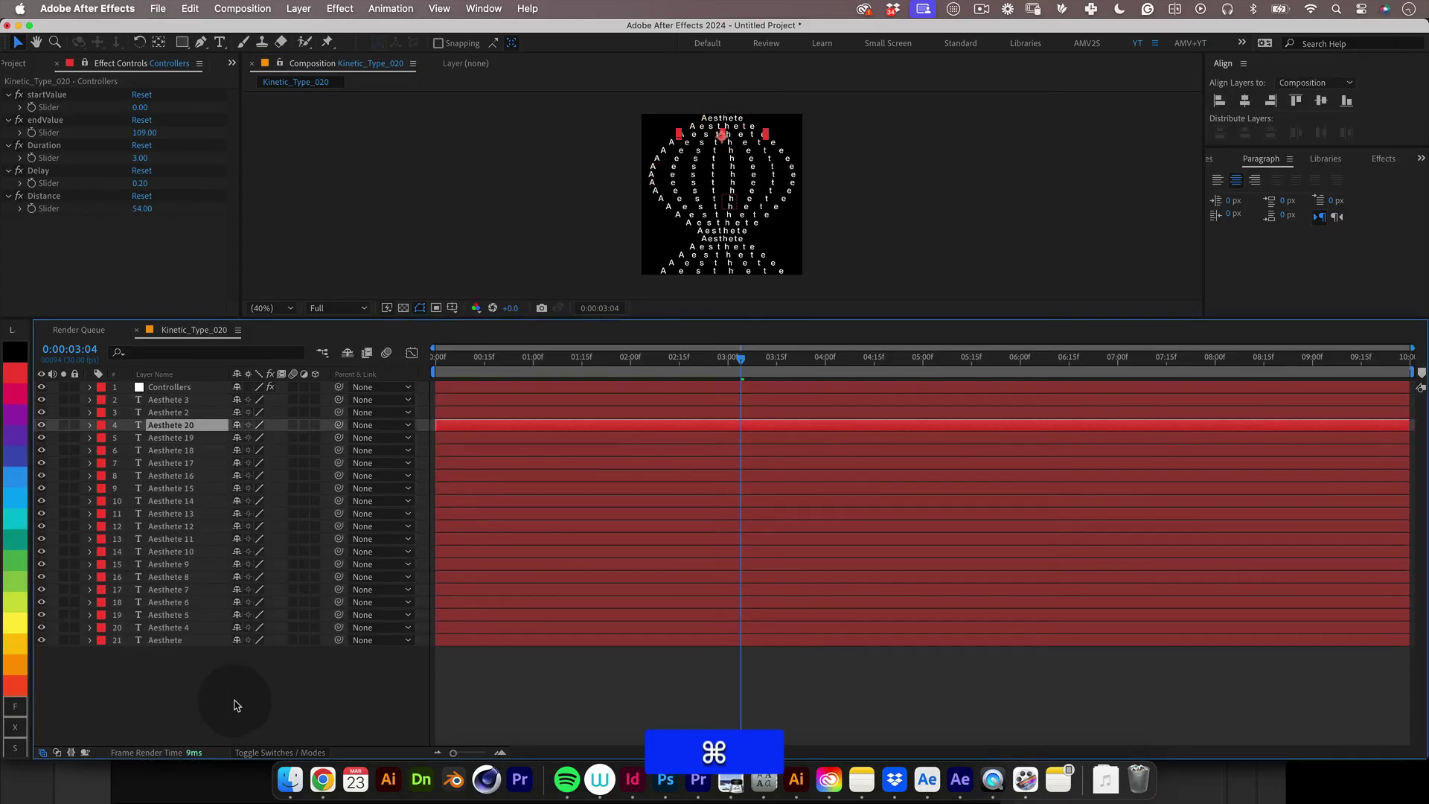
Set the Controllers layer's Distance to 53 and deselect all layers
left_click(170, 387)
left_click(44, 196)
left_click_drag(142, 209, 151, 238)
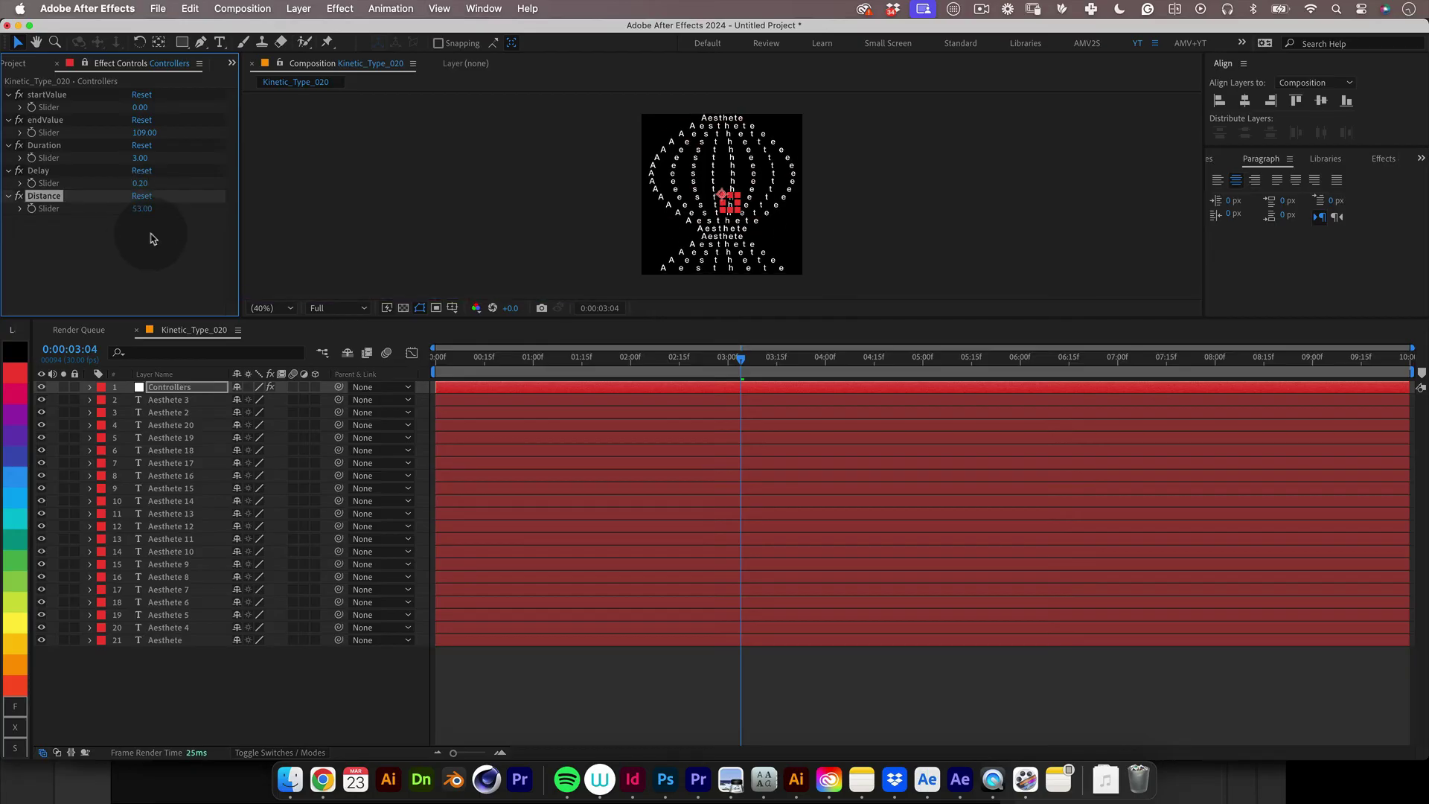
left_click(472, 696)
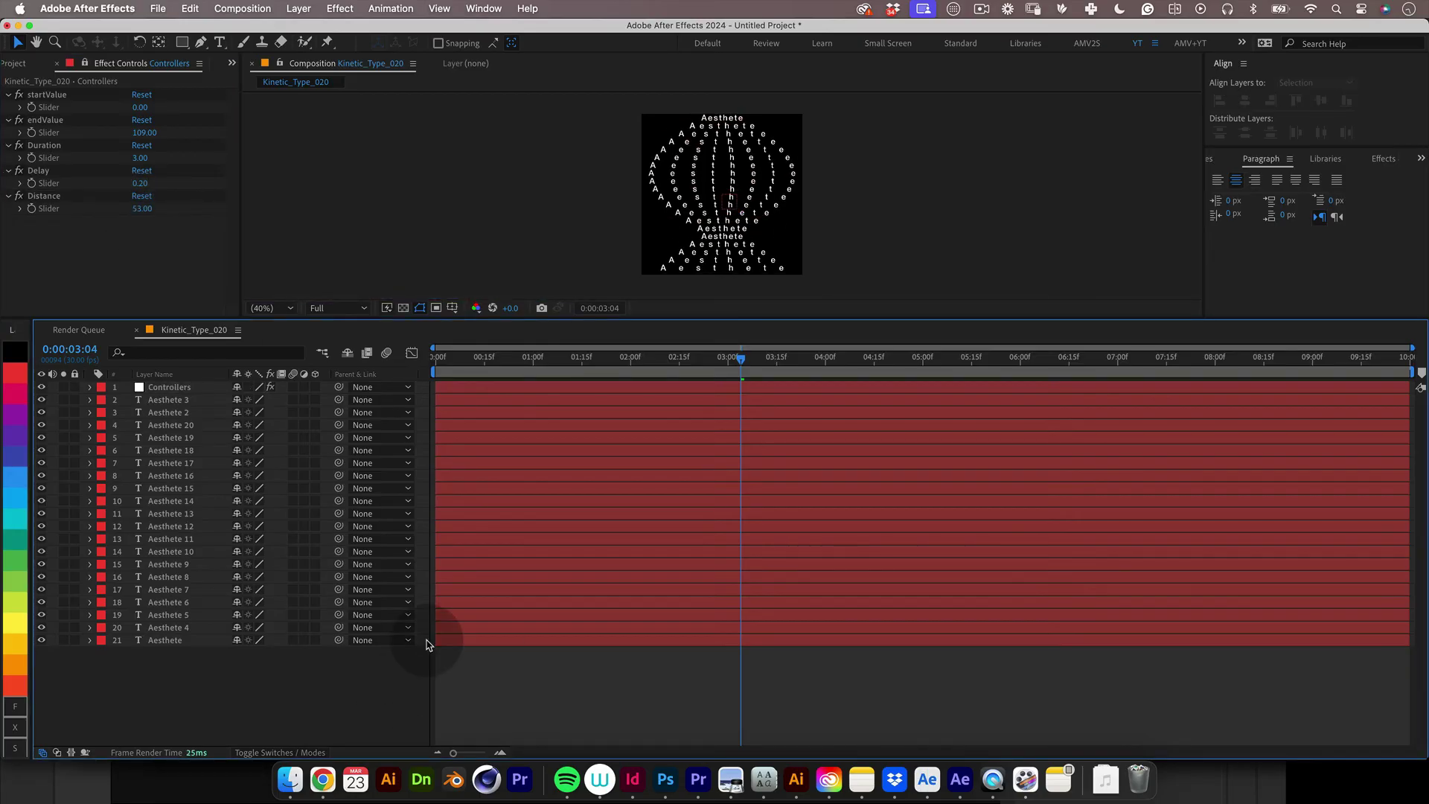
Preview the tracking wave, then set the Duration slider to 2.00
key("0")
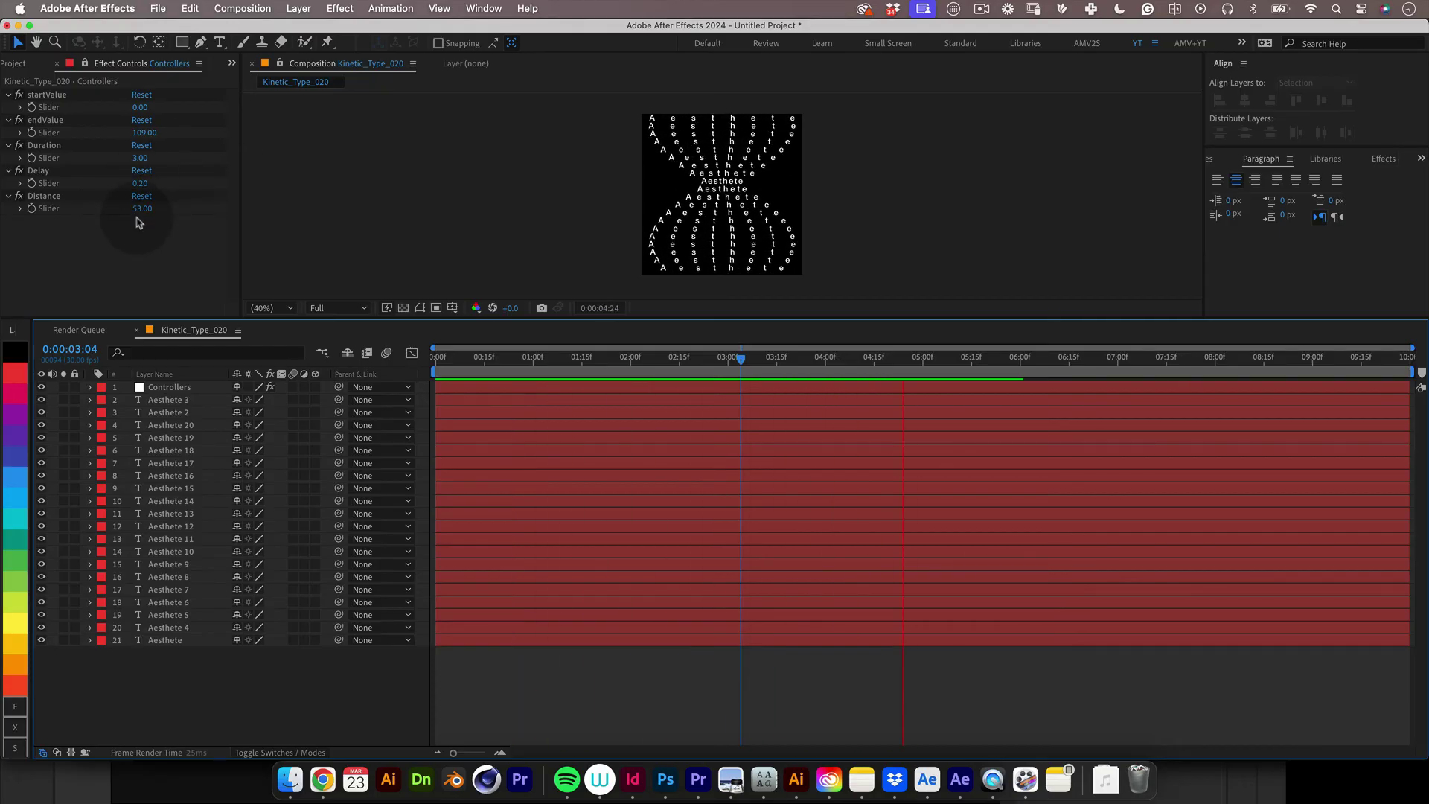
left_click(142, 158)
type("2")
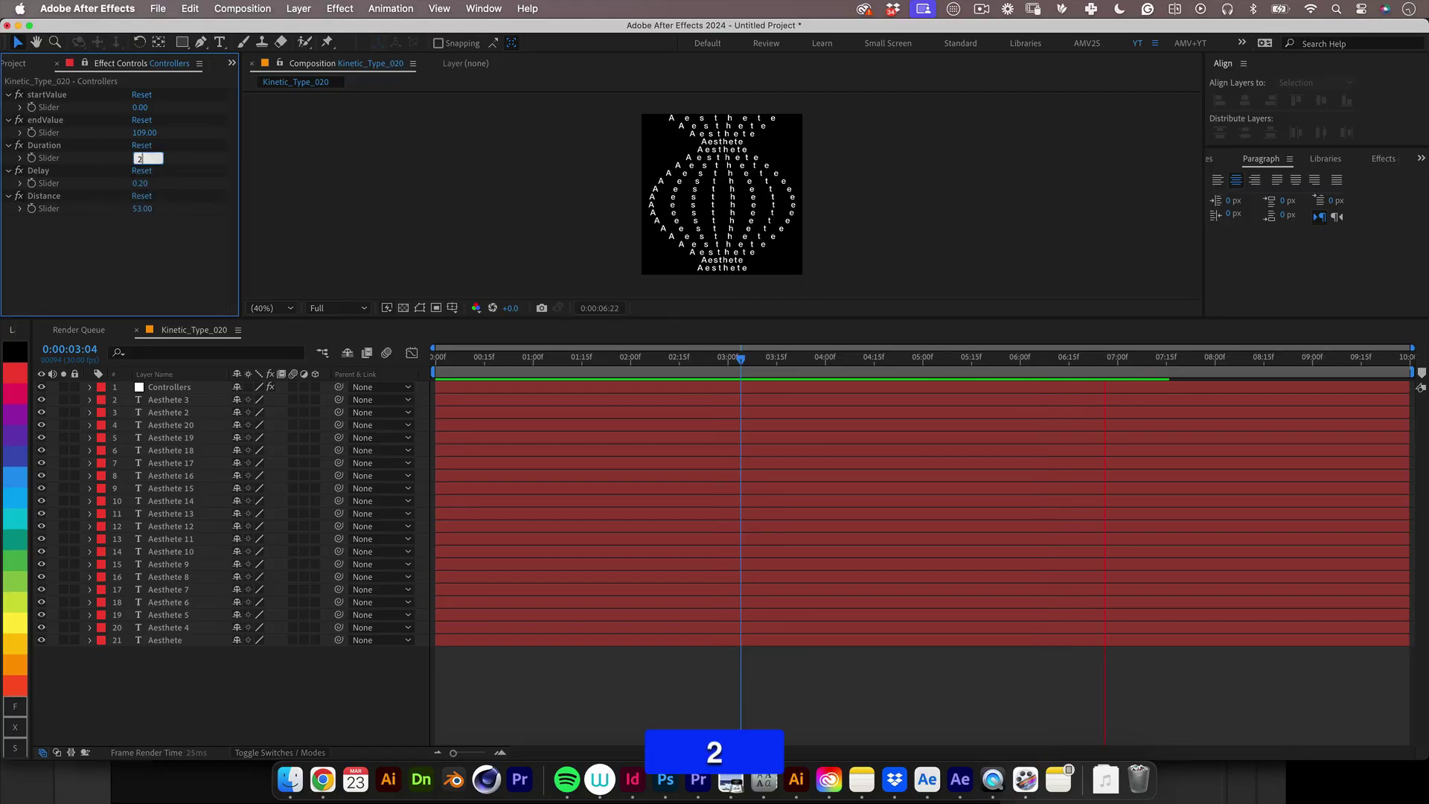
key("Return")
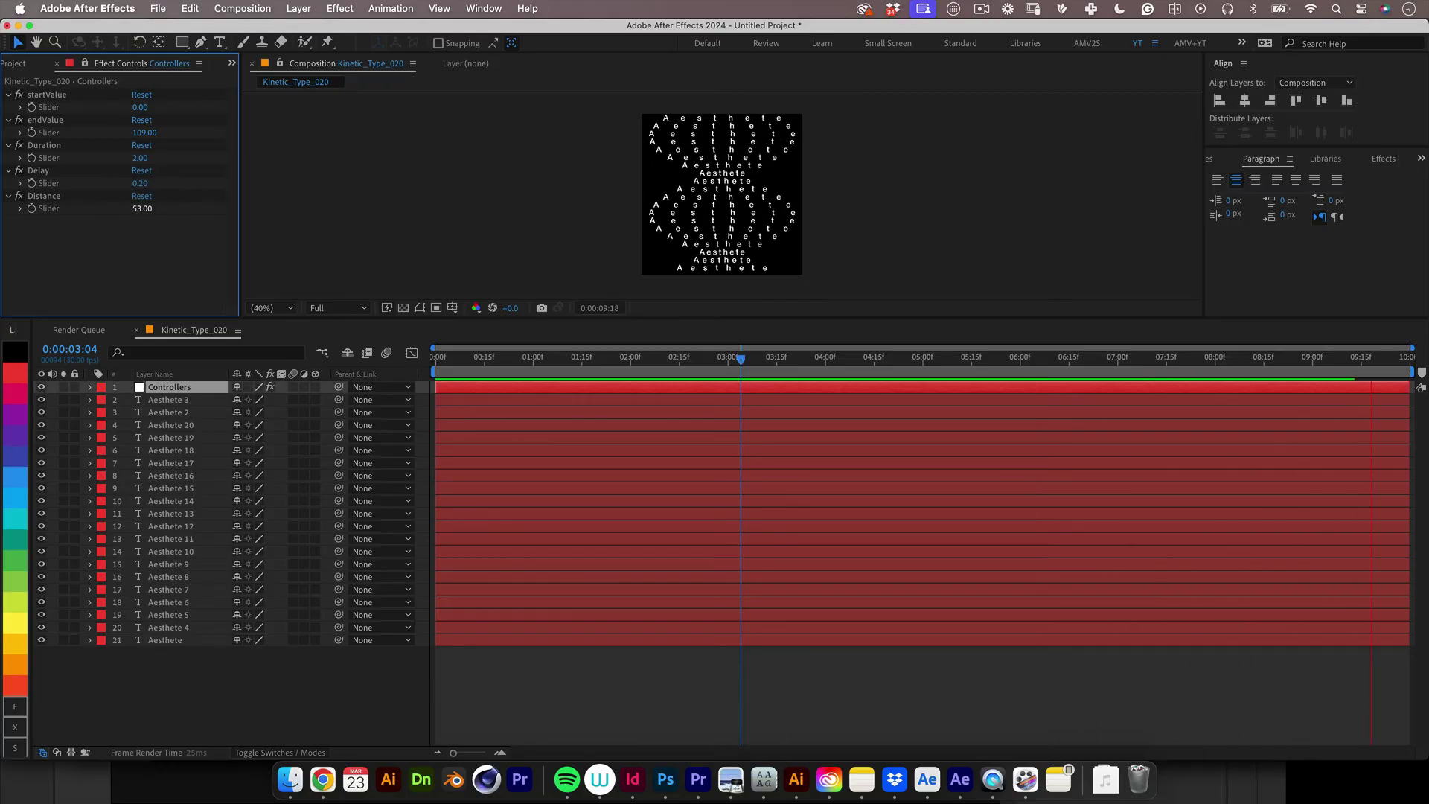
Try a Delay of 0.50, then settle the Delay slider at 0.10
type("0.2")
key("BackSpace")
type("5")
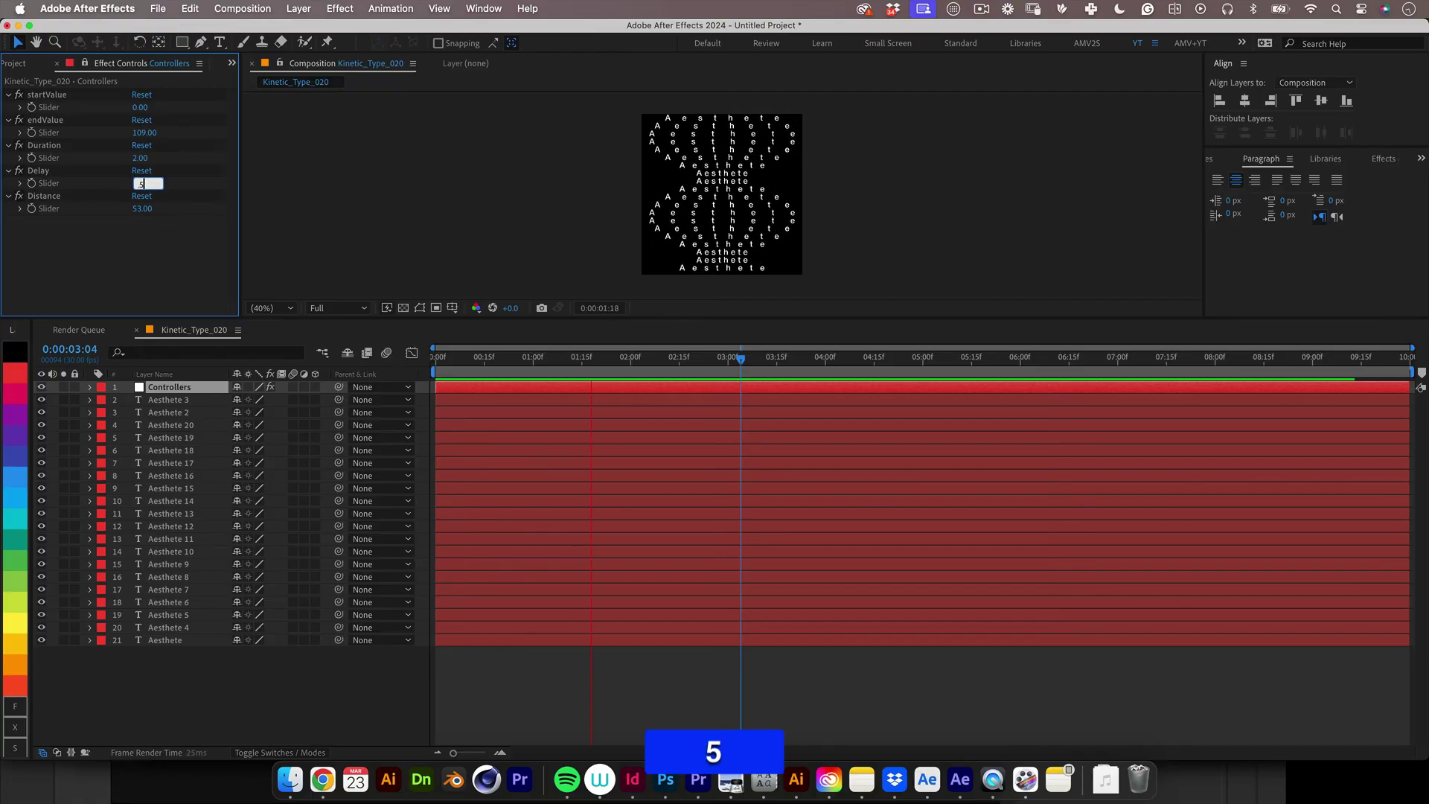
key("Return")
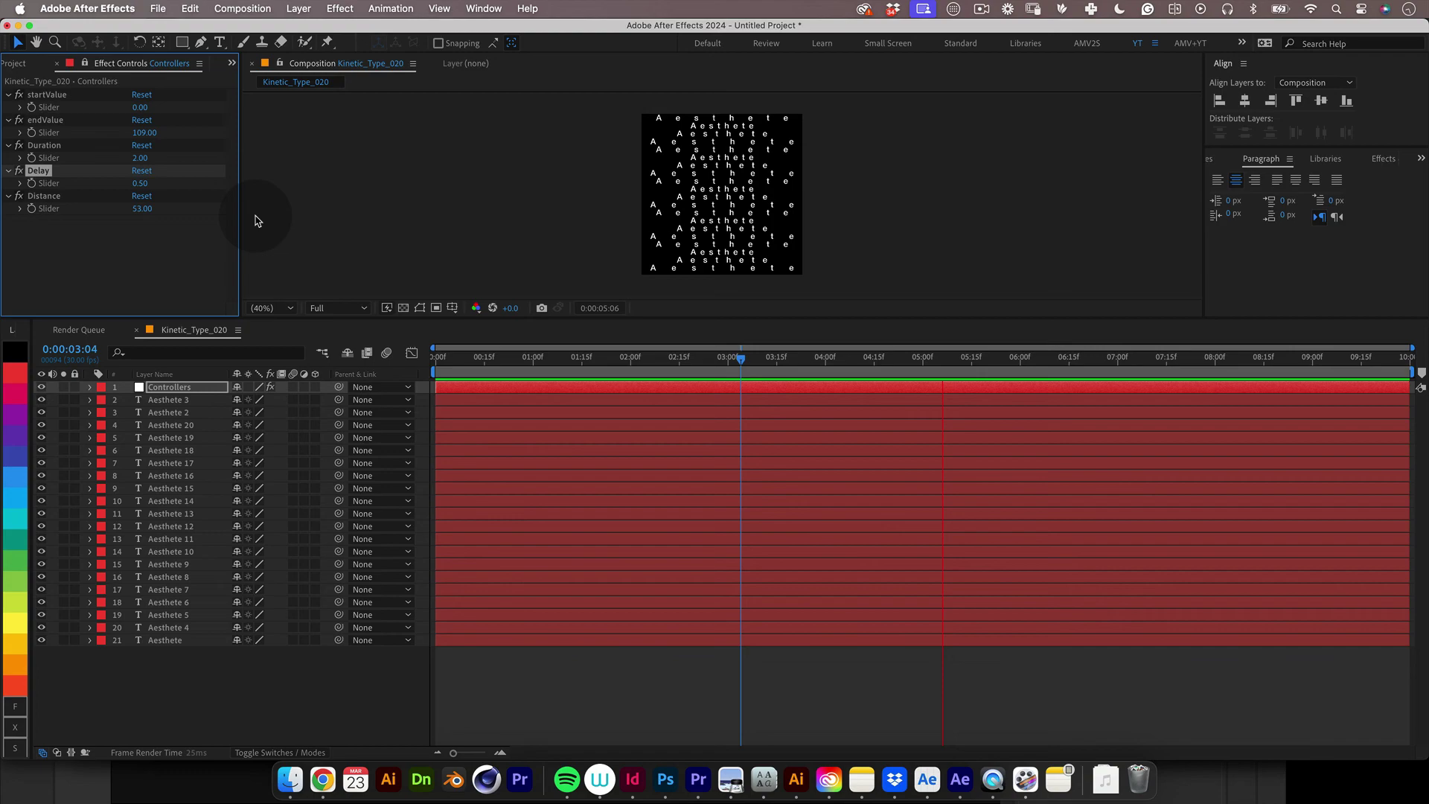
left_click(145, 183)
type("0.1")
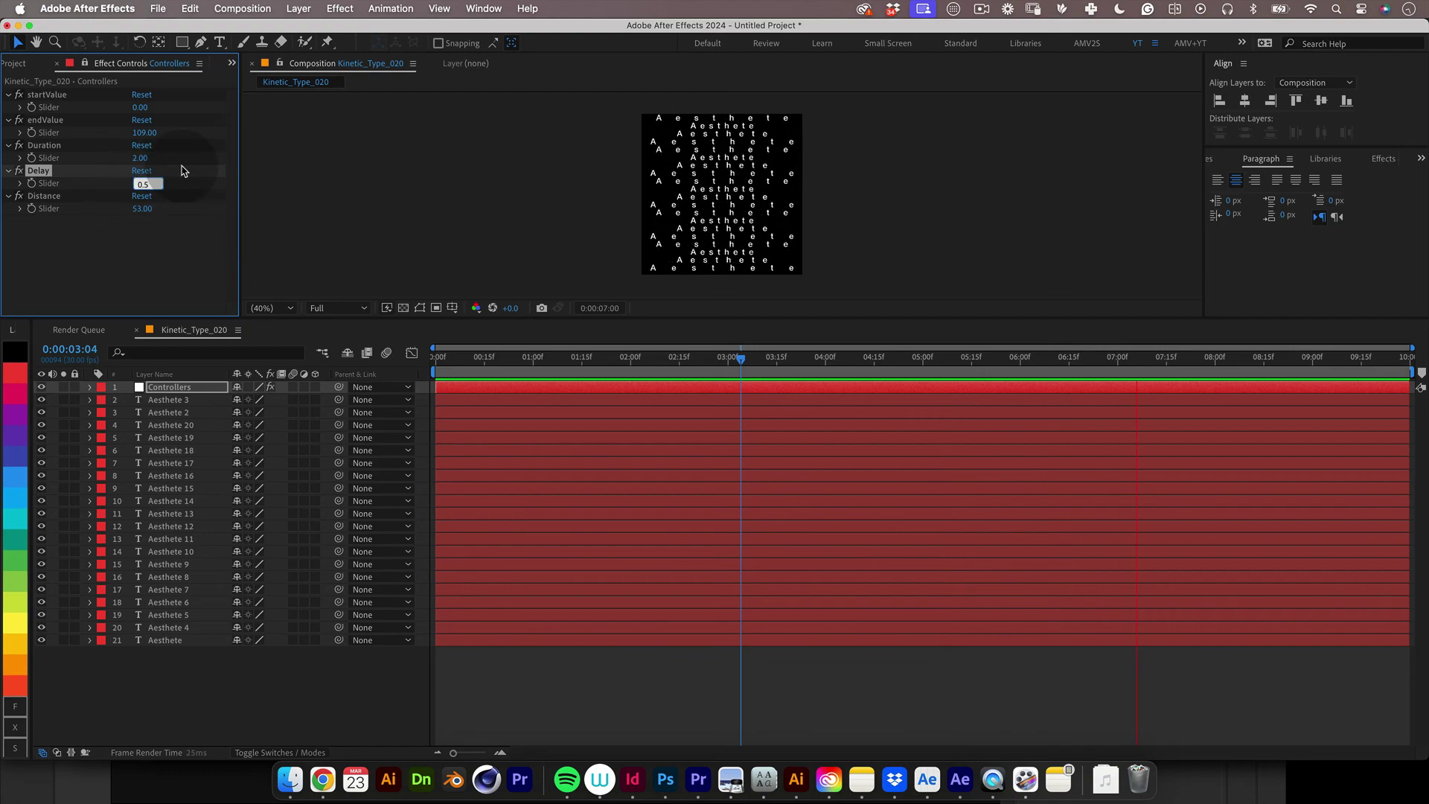
key("Return")
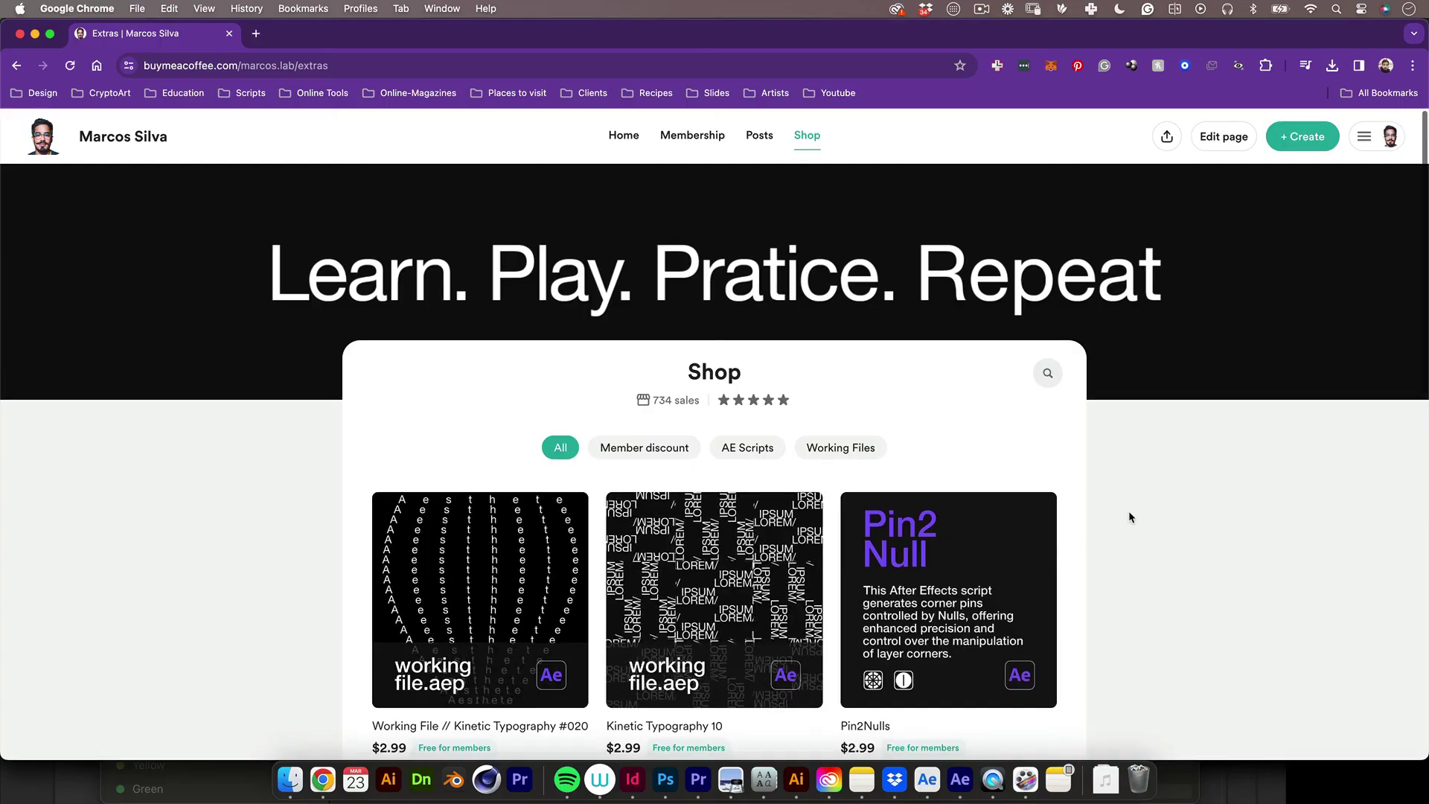
Browse shop page 2 with the Member discount filter, then open the Membership page showing two tiers
scroll(1125, 515, "down", 8)
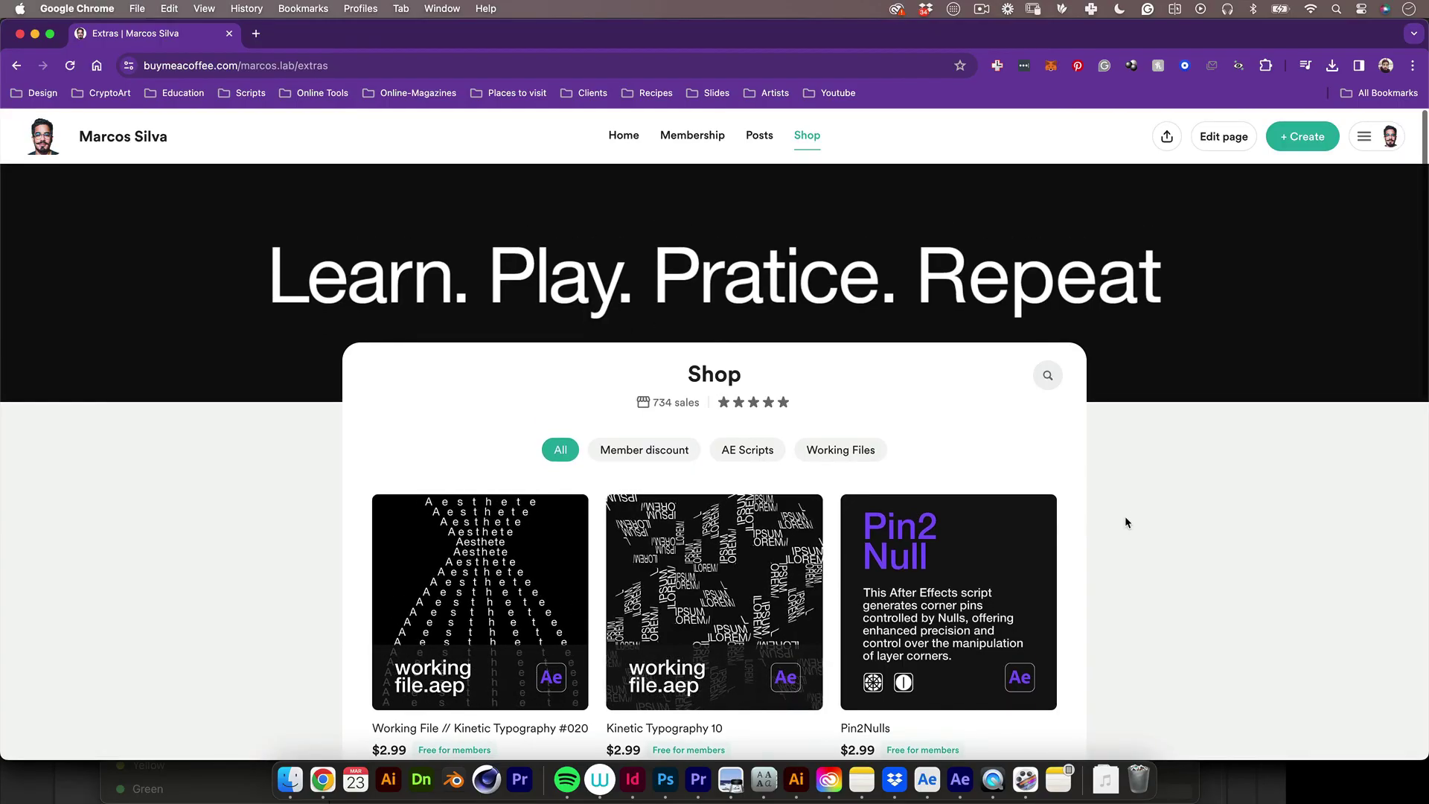
scroll(1124, 517, "down", 4)
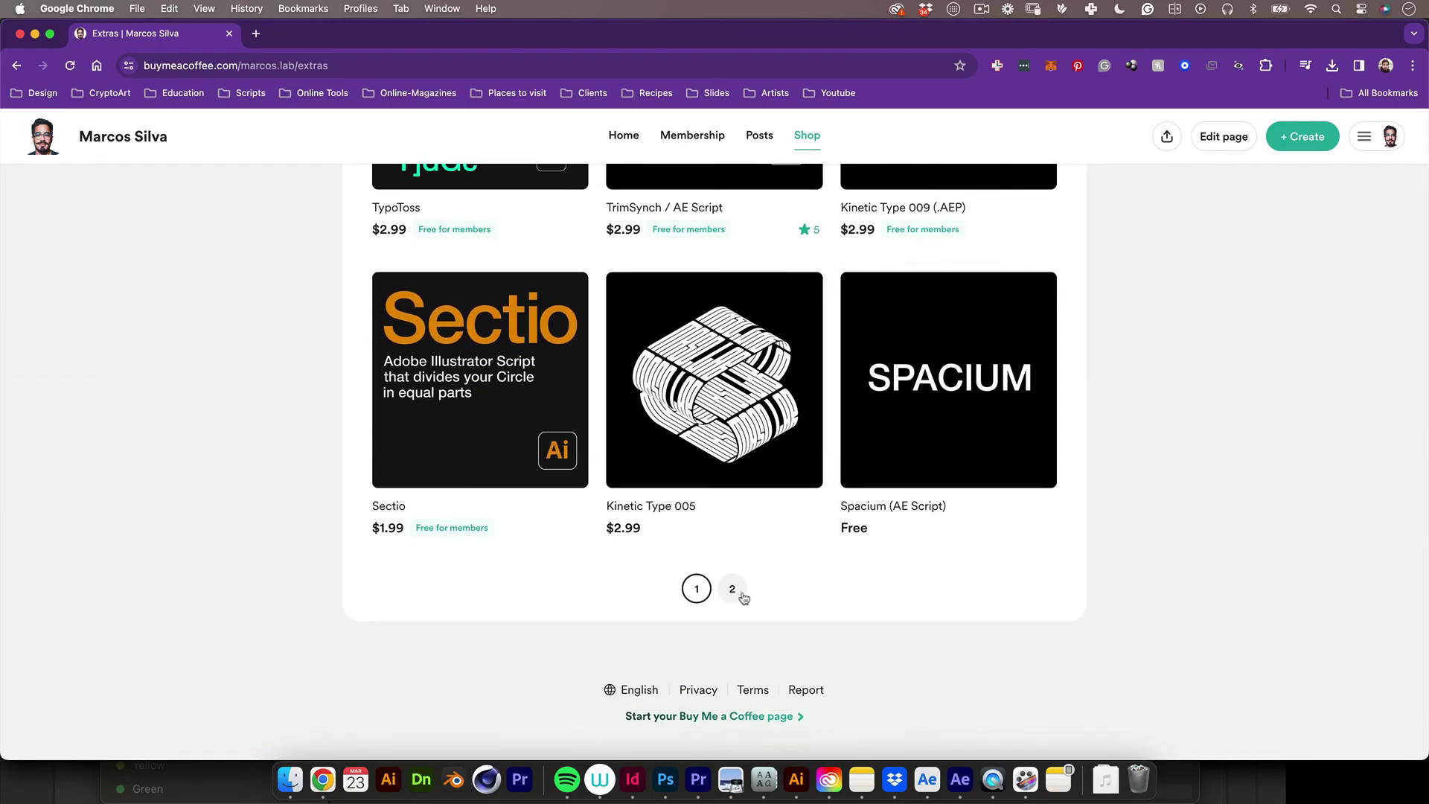
left_click(736, 589)
left_click(607, 449)
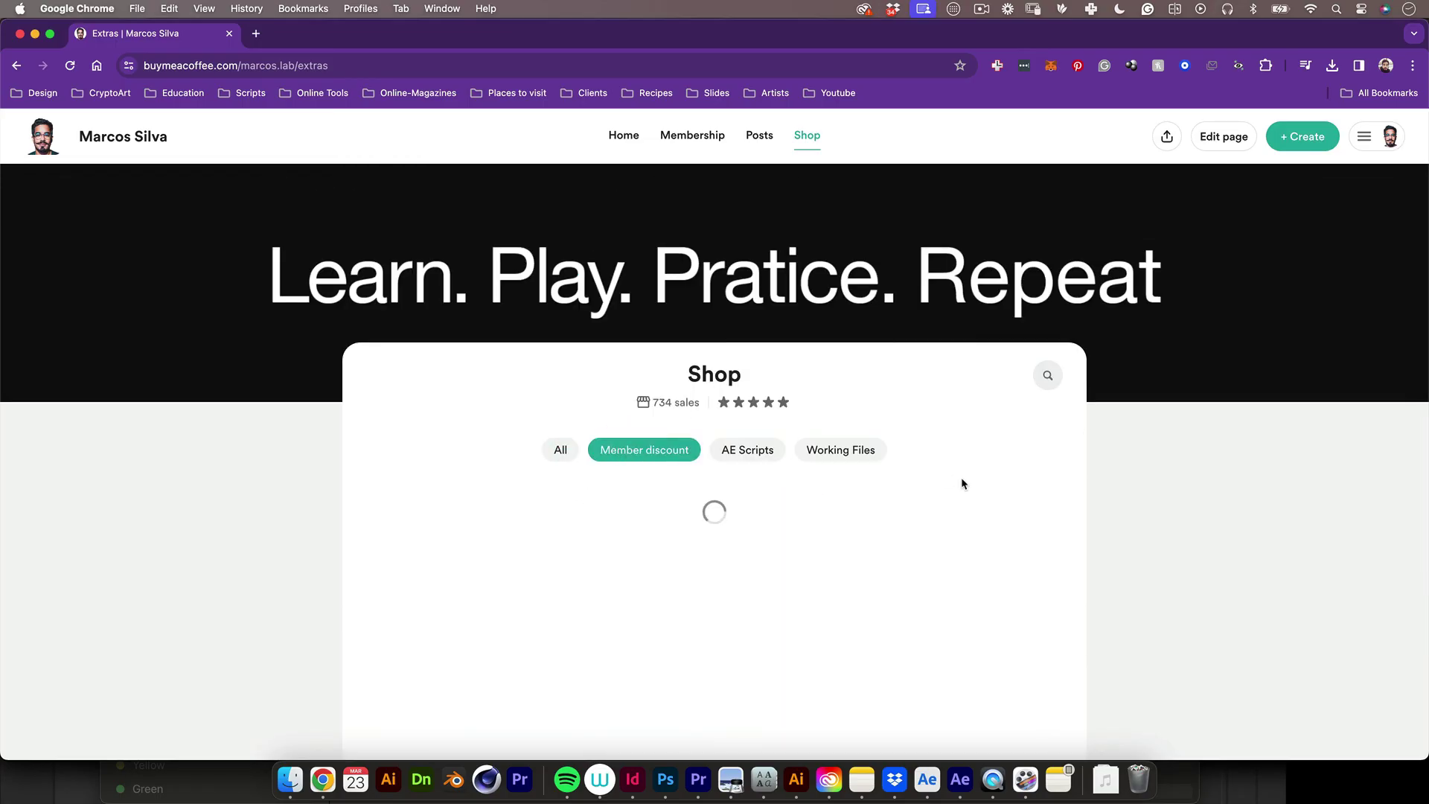
left_click(692, 135)
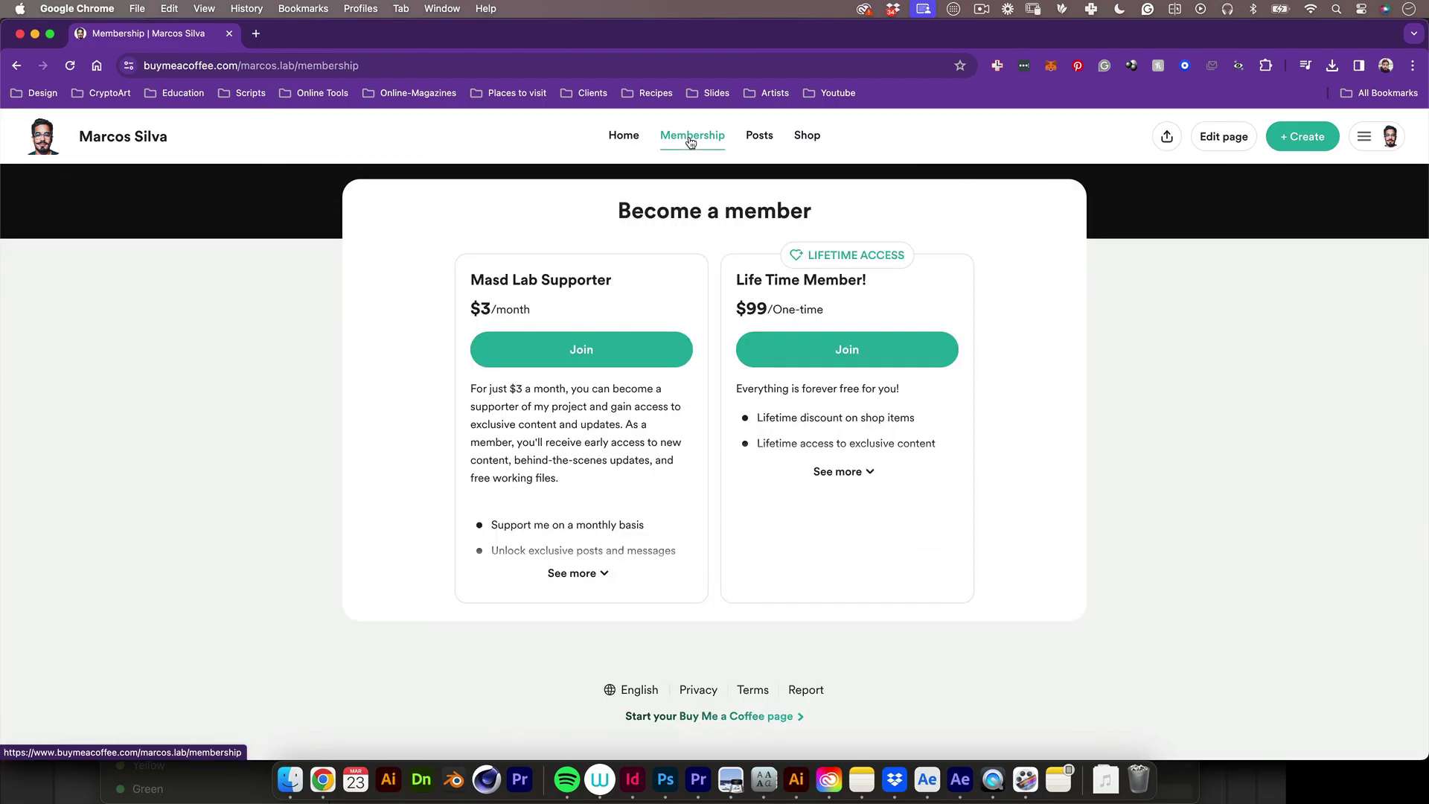